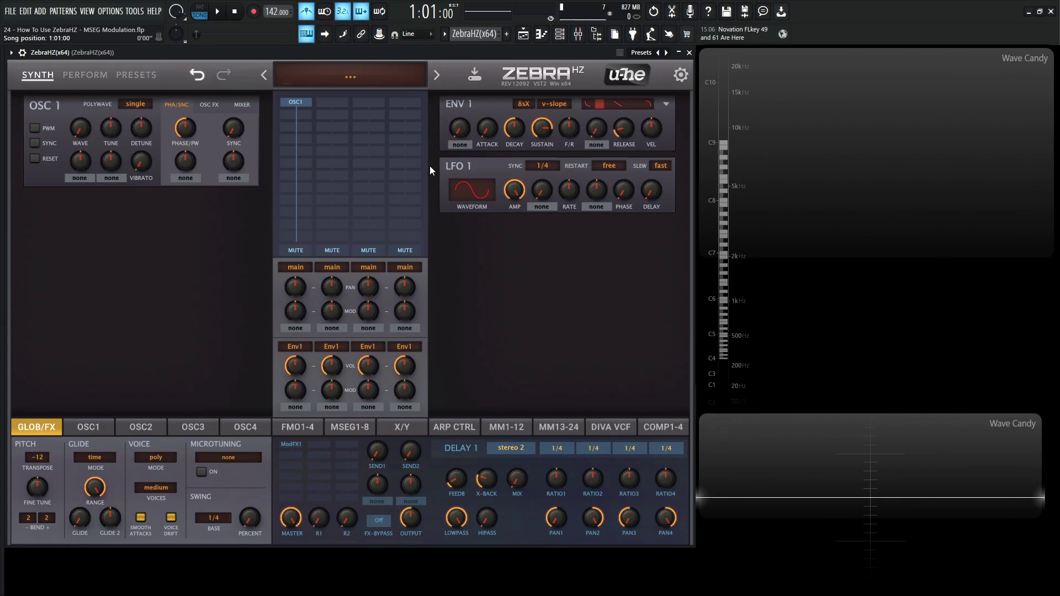
Insert a VCF1 filter in the matrix slot after OSC1
left_click(381, 79)
left_click(342, 94)
left_click(291, 102)
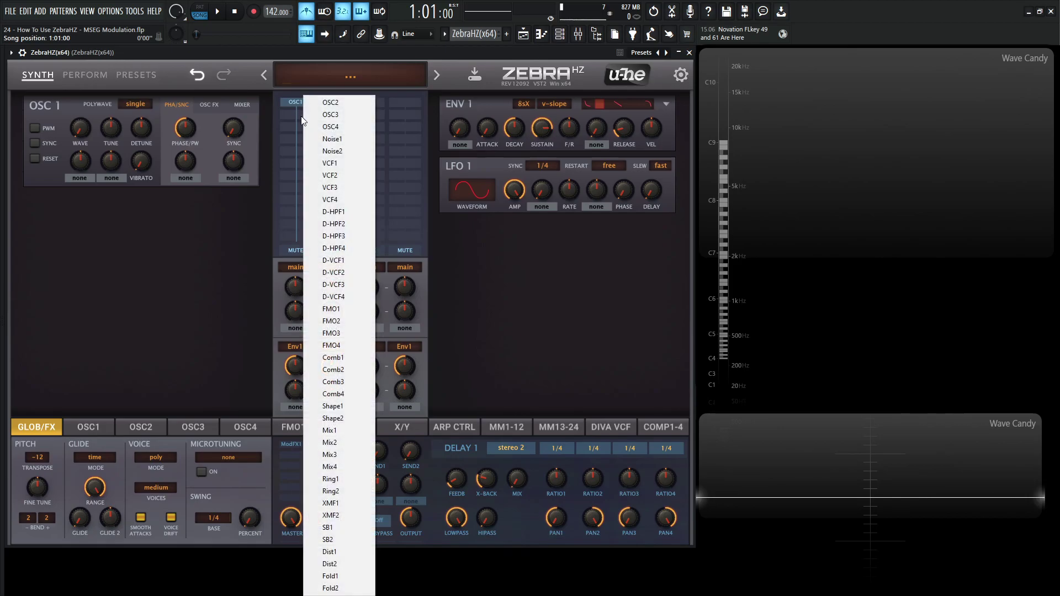
left_click(345, 163)
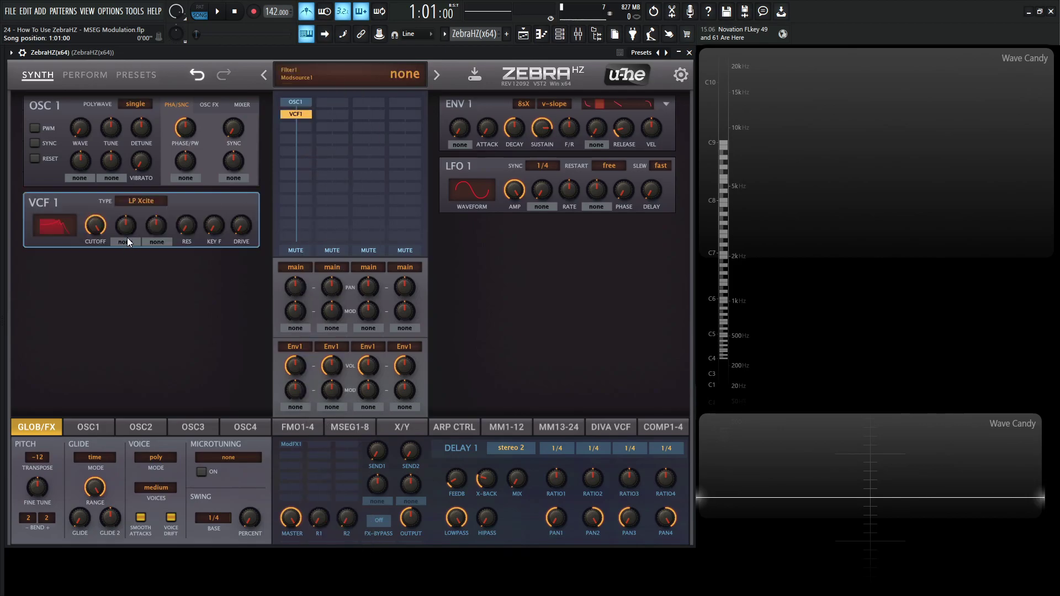
Lower VCF1's cutoff to 75 and modulate it from MSEG1 at depth 62
left_click_drag(95, 229, 104, 271)
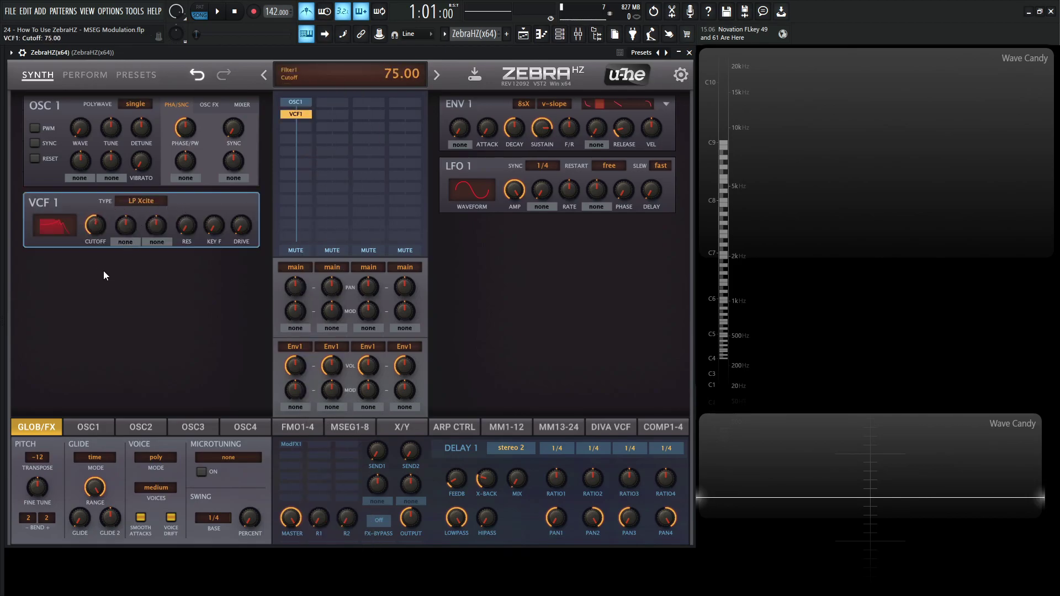
left_click(125, 243)
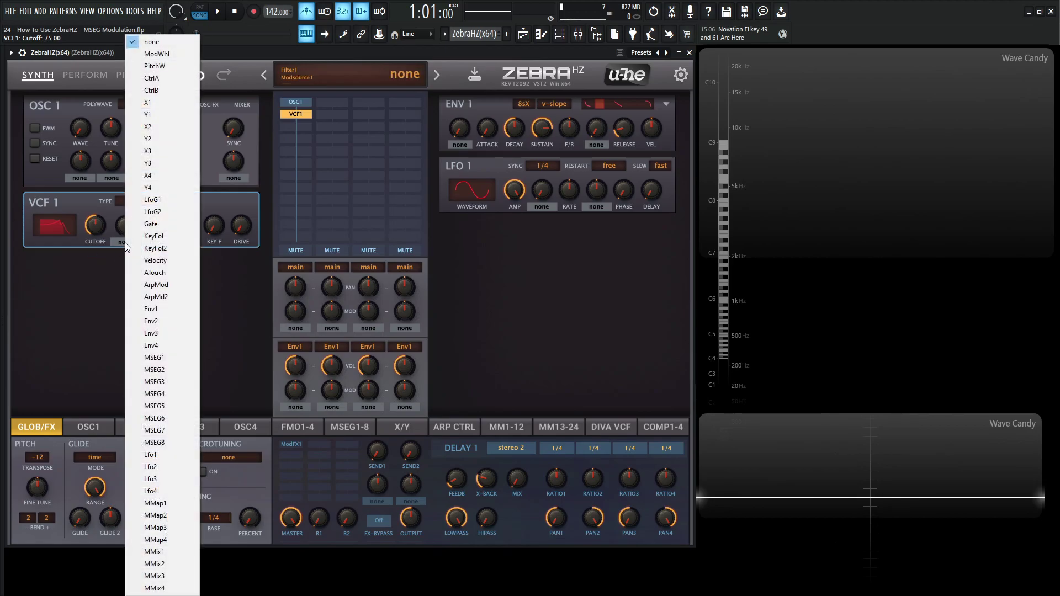
left_click(167, 358)
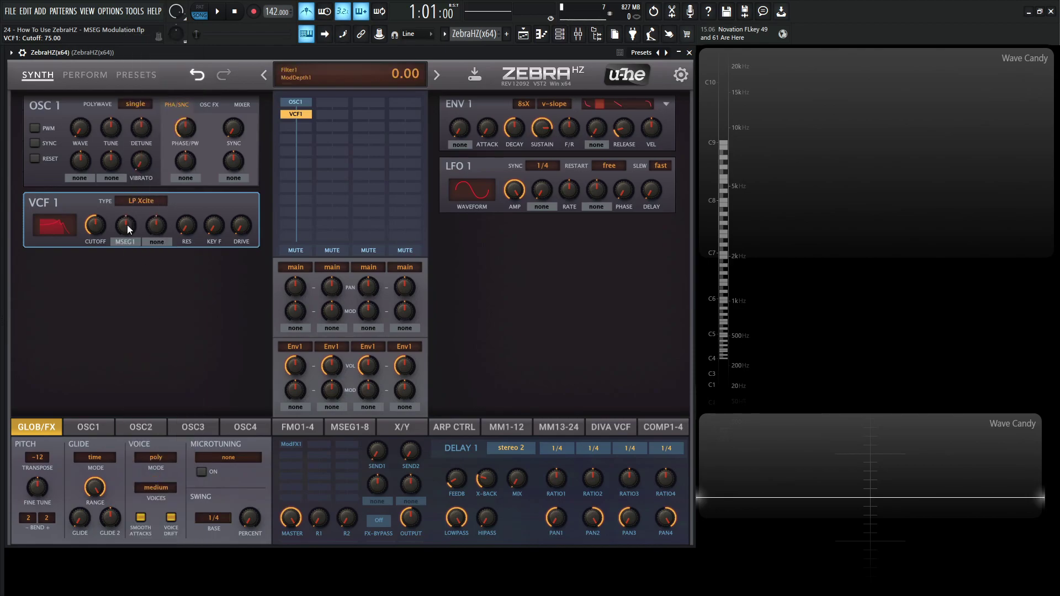
left_click_drag(126, 227, 128, 207)
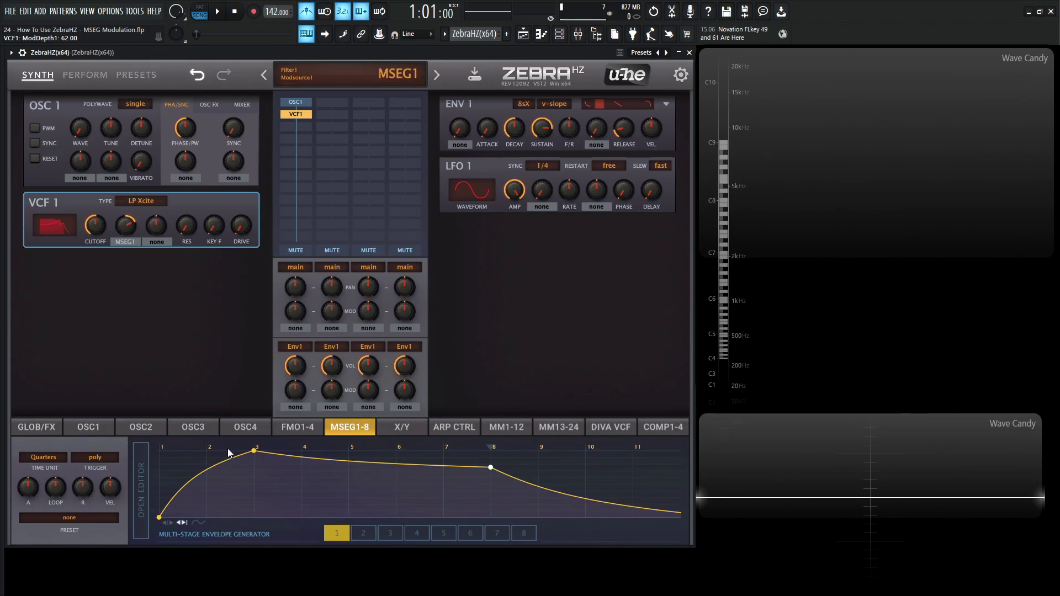
left_click(141, 427)
left_click(89, 426)
left_click(337, 426)
left_click(386, 533)
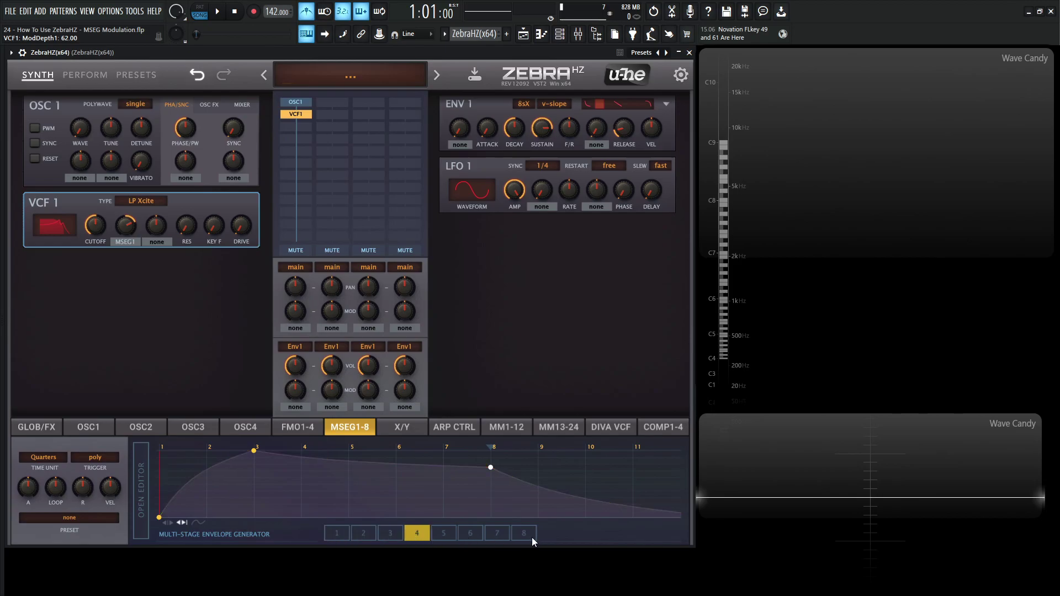
left_click(445, 533)
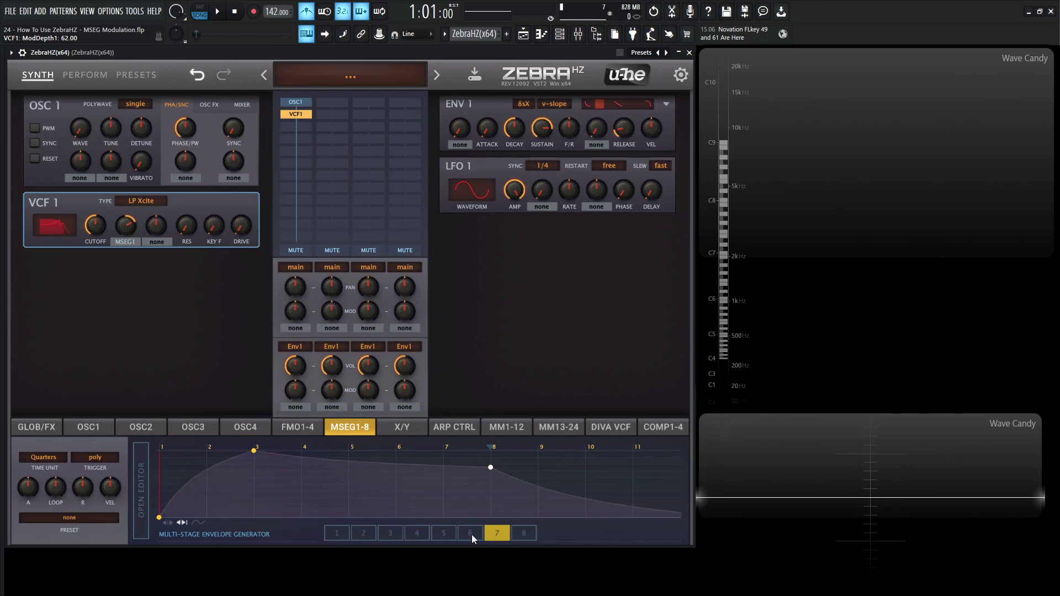
left_click(344, 531)
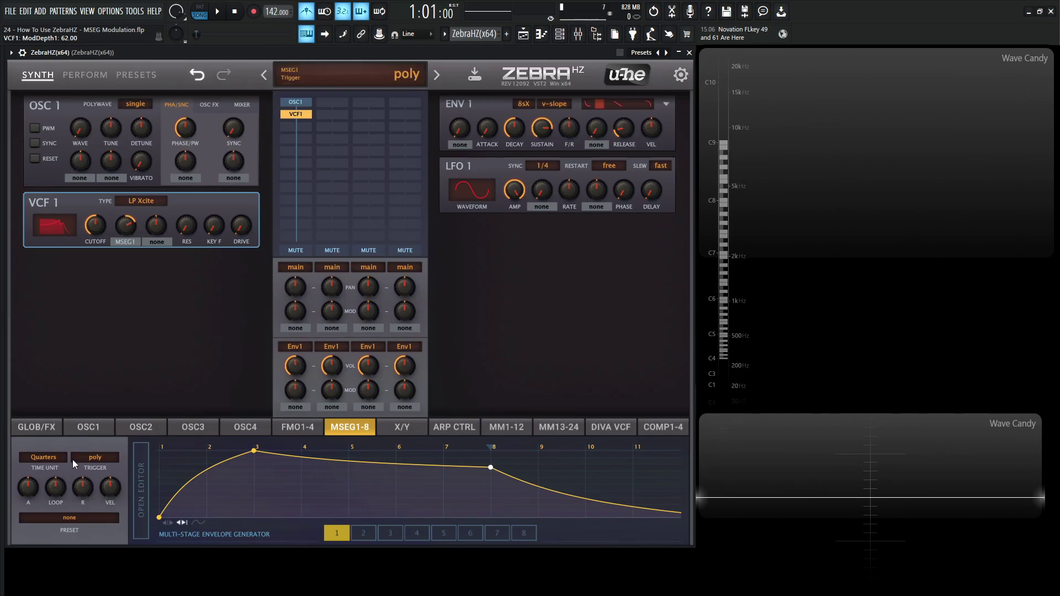
scroll(550, 471, "down", 1)
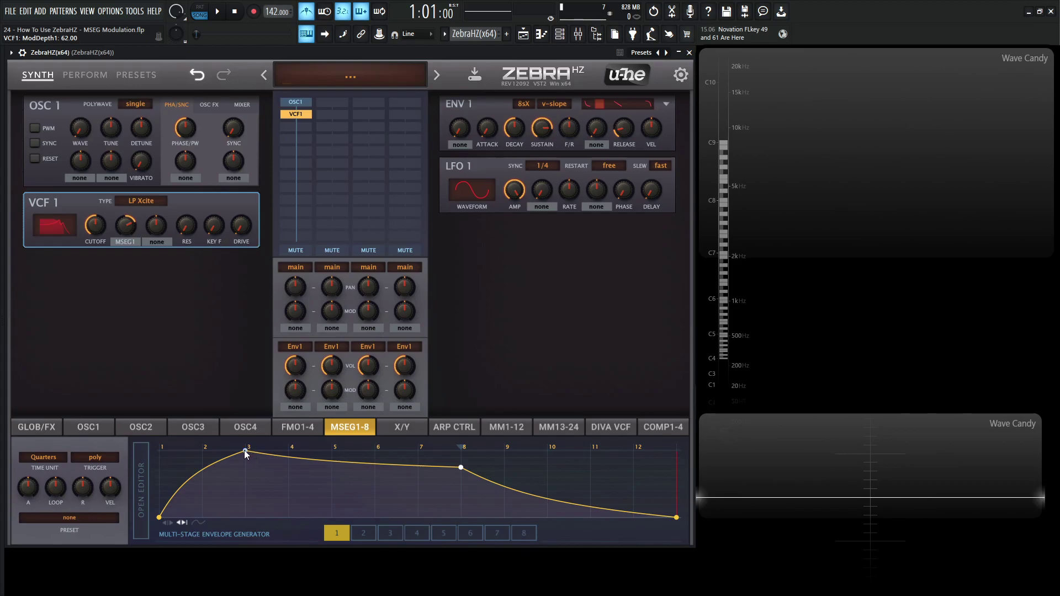
Shape MSEG1 peaks at beats 2, 4 and 6, with zero points at beats 3, 5 and 7
left_click_drag(244, 450, 203, 452)
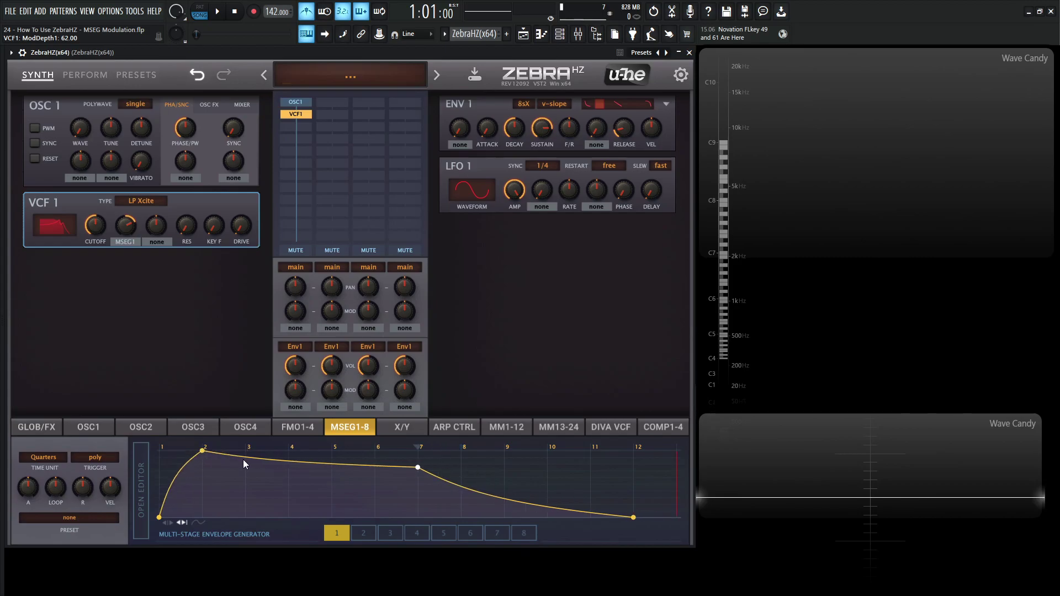
double_click(243, 460)
left_click_drag(242, 459, 246, 521)
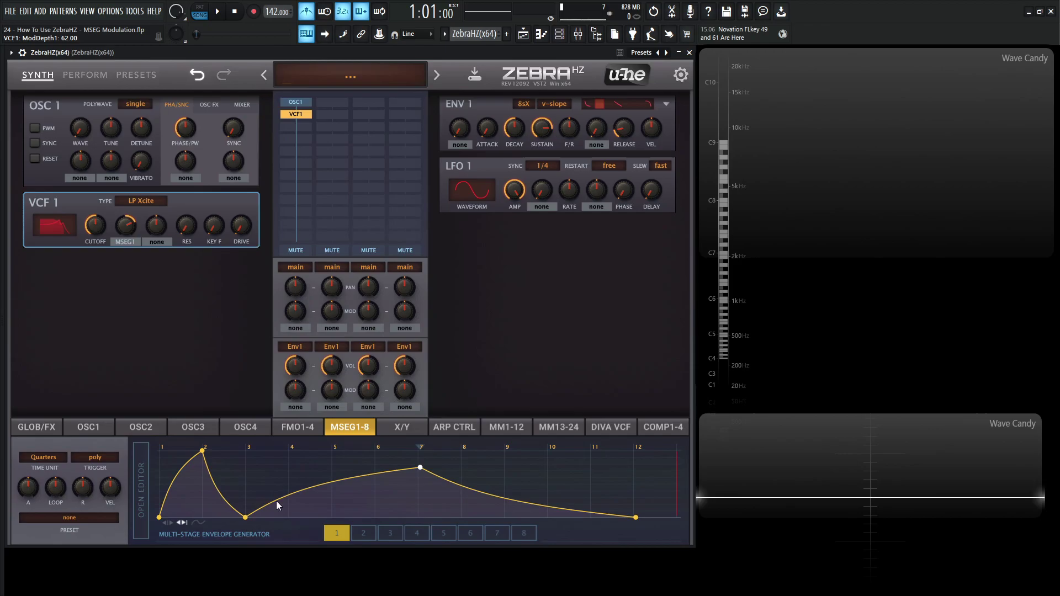
double_click(289, 458)
double_click(329, 468)
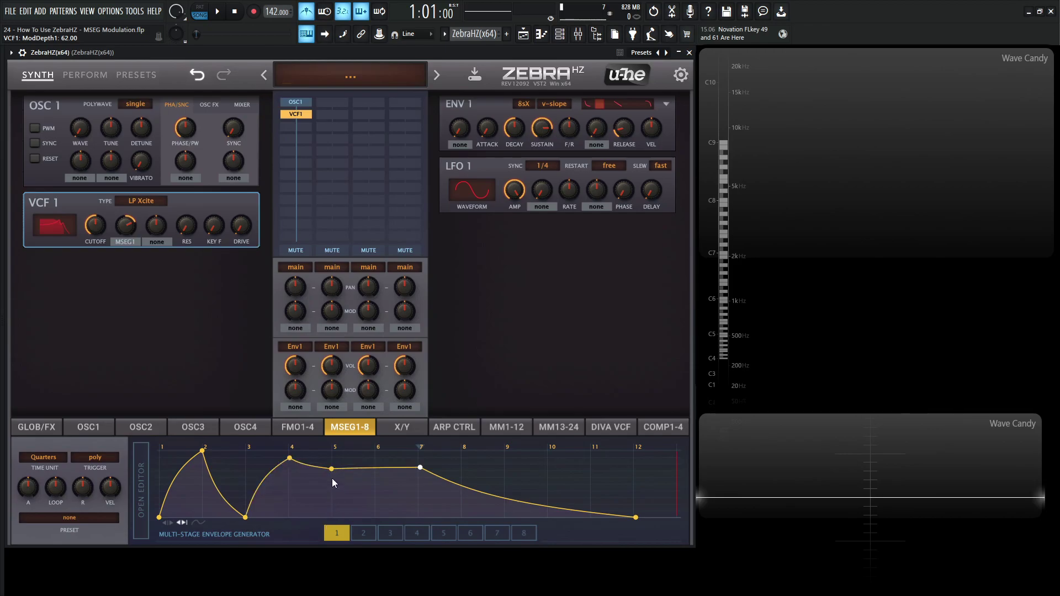
left_click_drag(332, 469, 331, 519)
left_click_drag(290, 458, 289, 449)
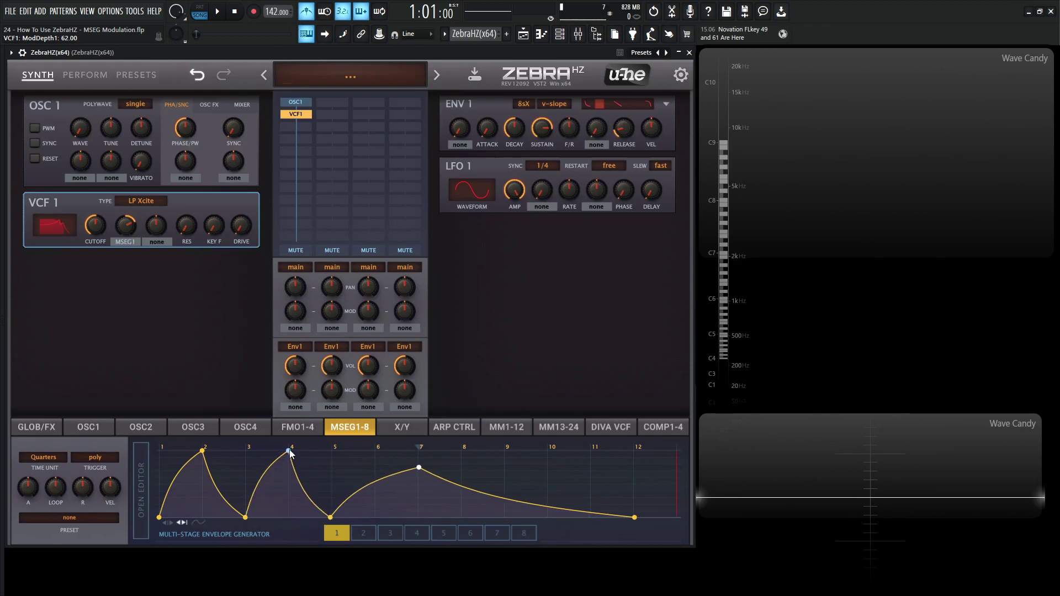
double_click(376, 454)
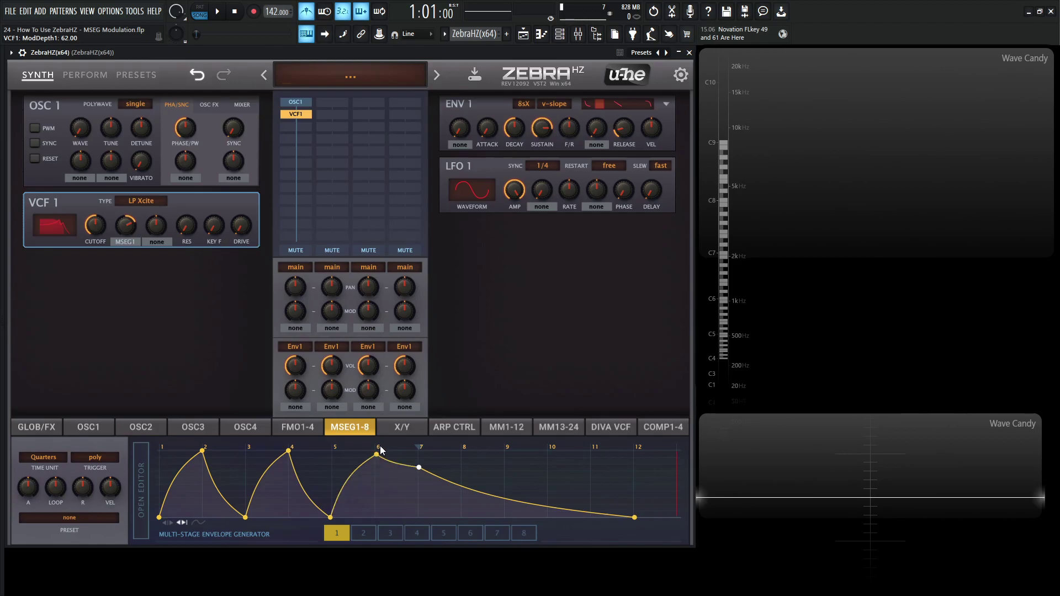
left_click_drag(419, 468, 420, 519)
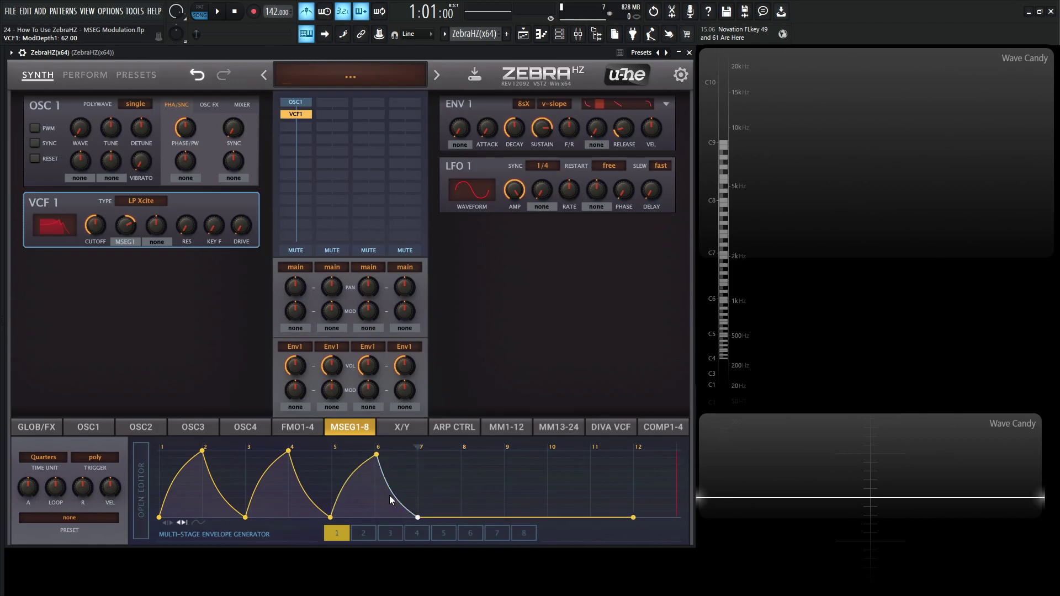
Straighten the curved segments, add a beat 8 peak and drop the beat 9 point to zero
double_click(343, 485)
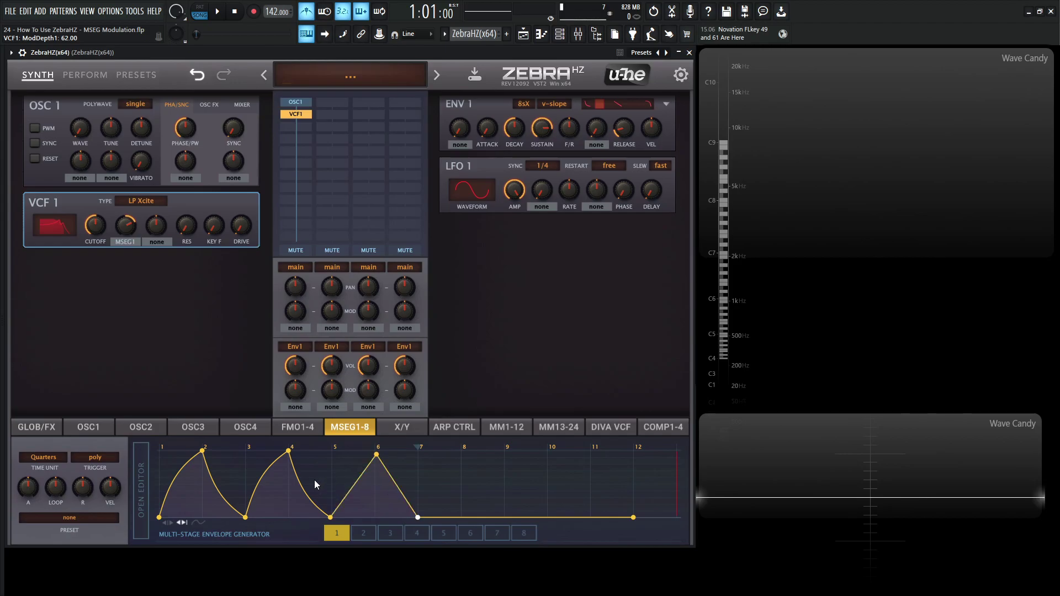
double_click(261, 475)
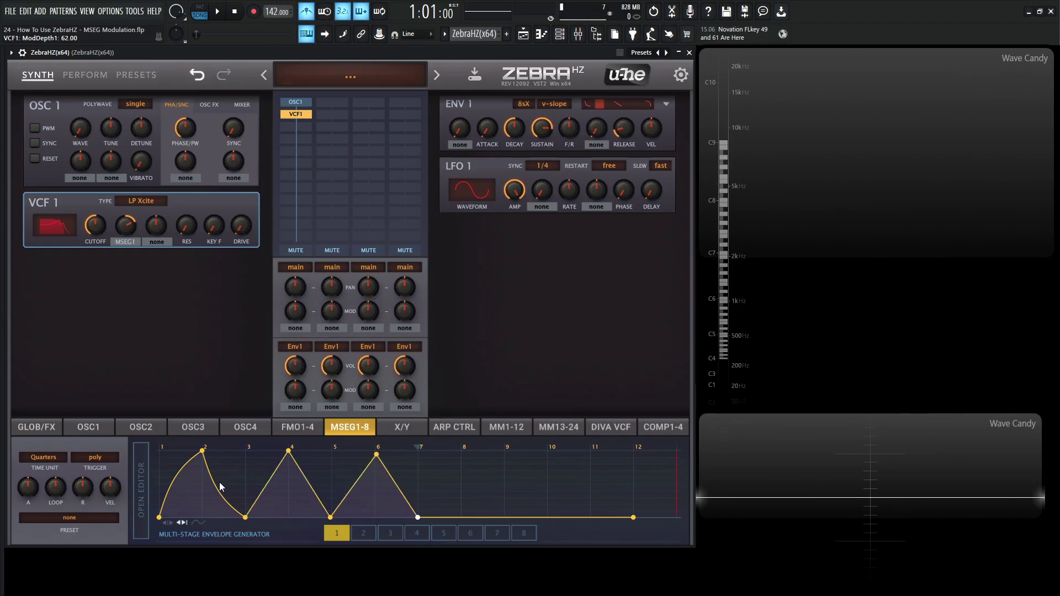
double_click(180, 476)
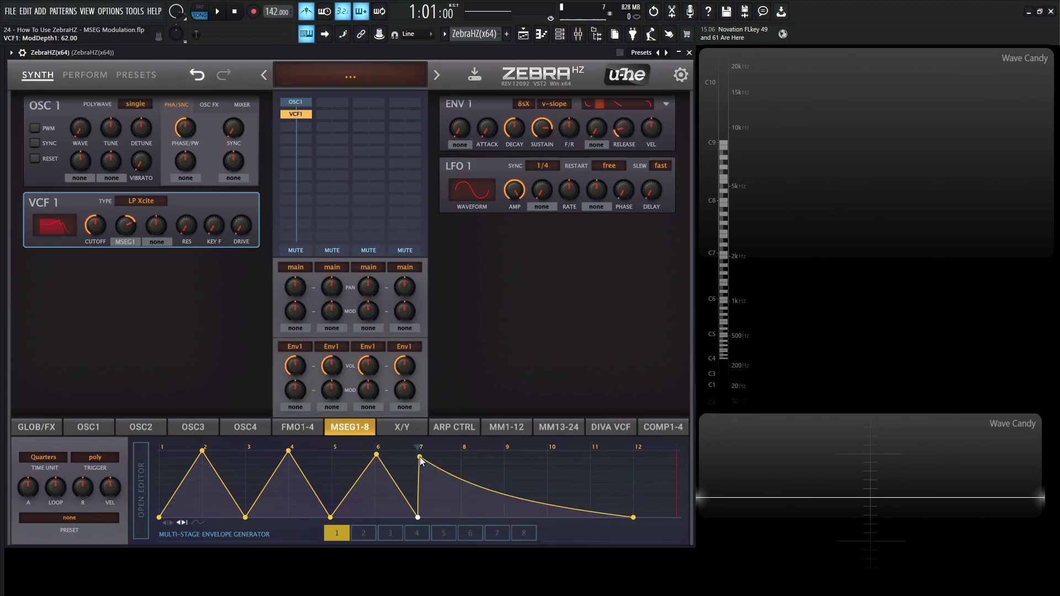
mouse_move(419, 517)
left_mouse_down()
mouse_move(446, 498)
mouse_move(420, 519)
left_mouse_up()
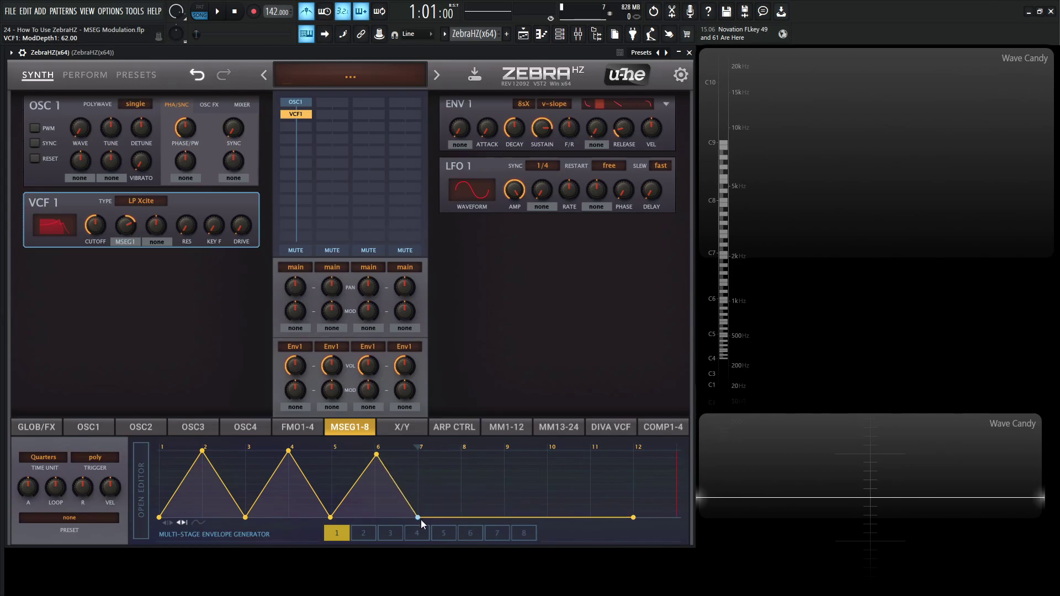
double_click(463, 465)
left_click_drag(492, 464, 492, 450)
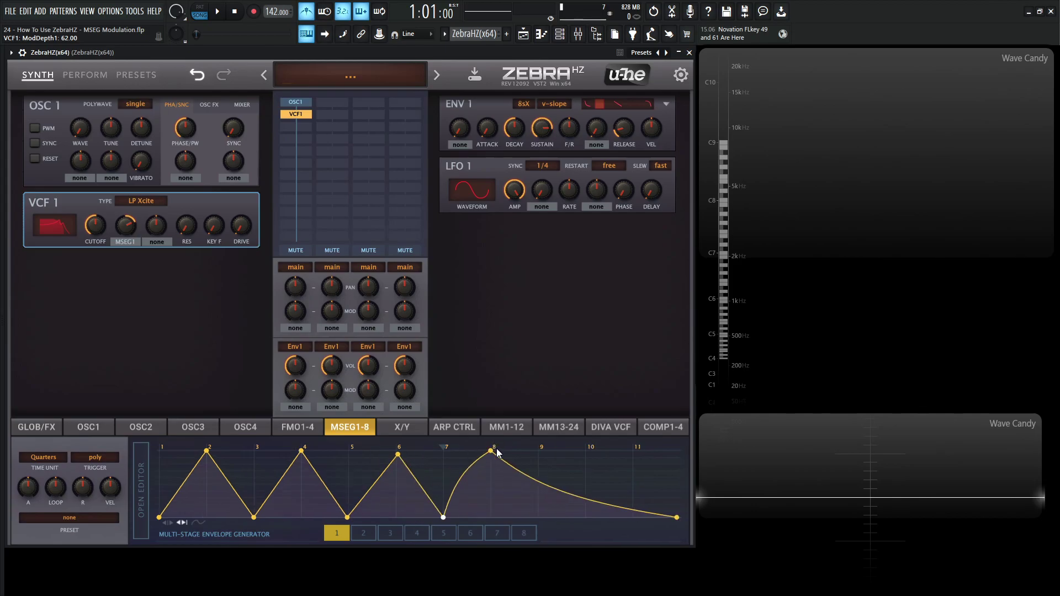
double_click(539, 487)
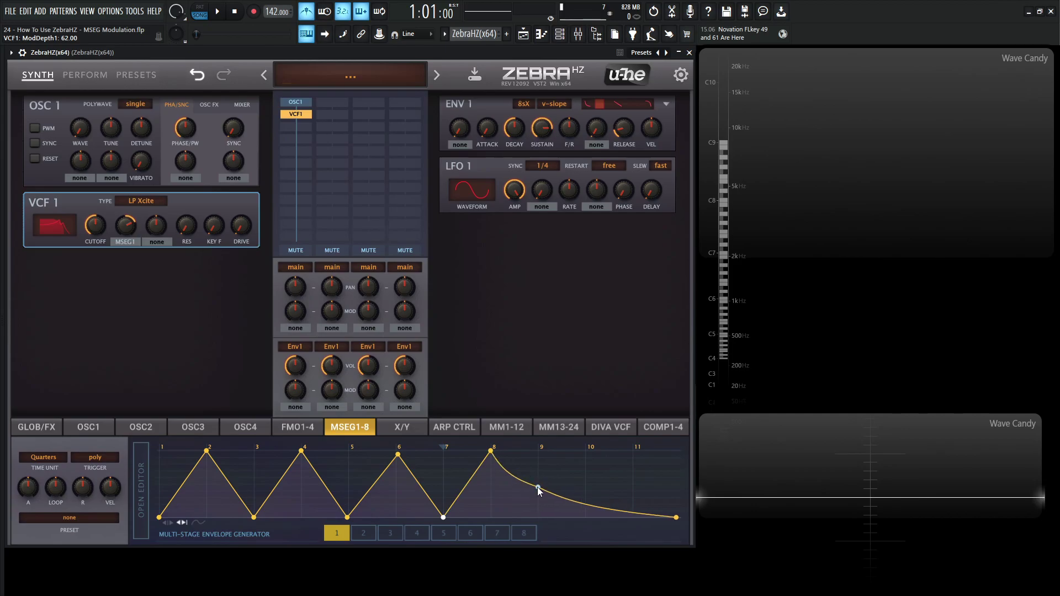
left_click_drag(539, 487, 538, 517)
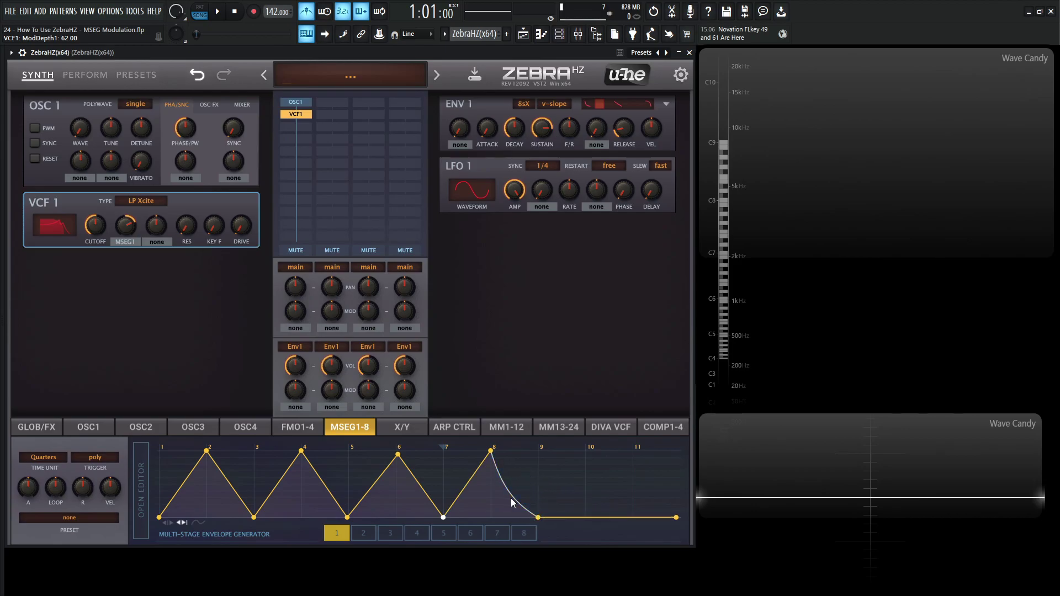
Make the beat 8 point the loop end, with the loop starting at the first point
right_click(491, 453)
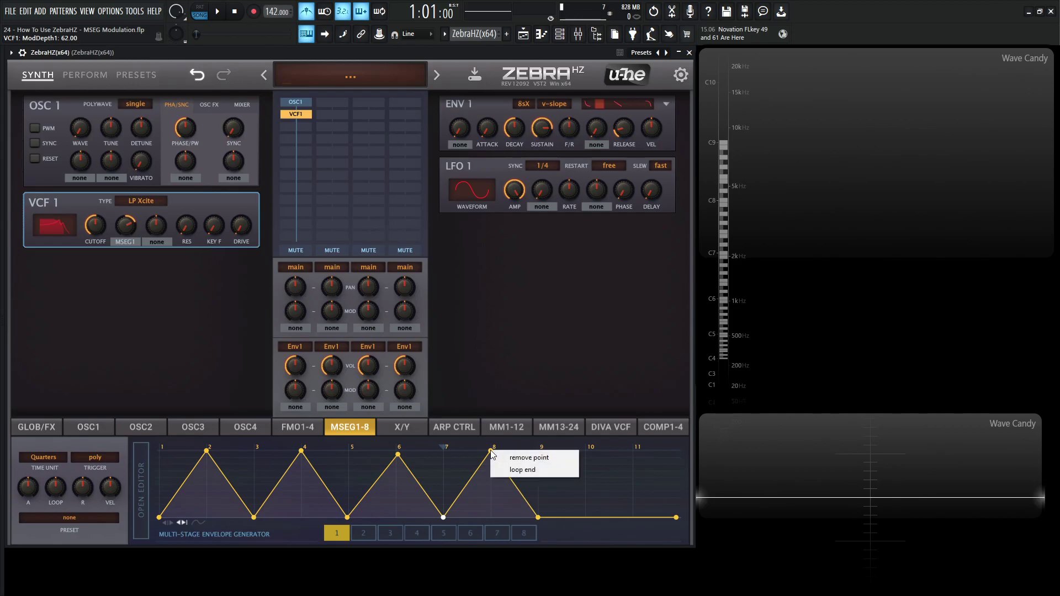
left_click(522, 468)
mouse_move(466, 449)
left_mouse_down()
mouse_move(376, 442)
mouse_move(448, 455)
left_mouse_up()
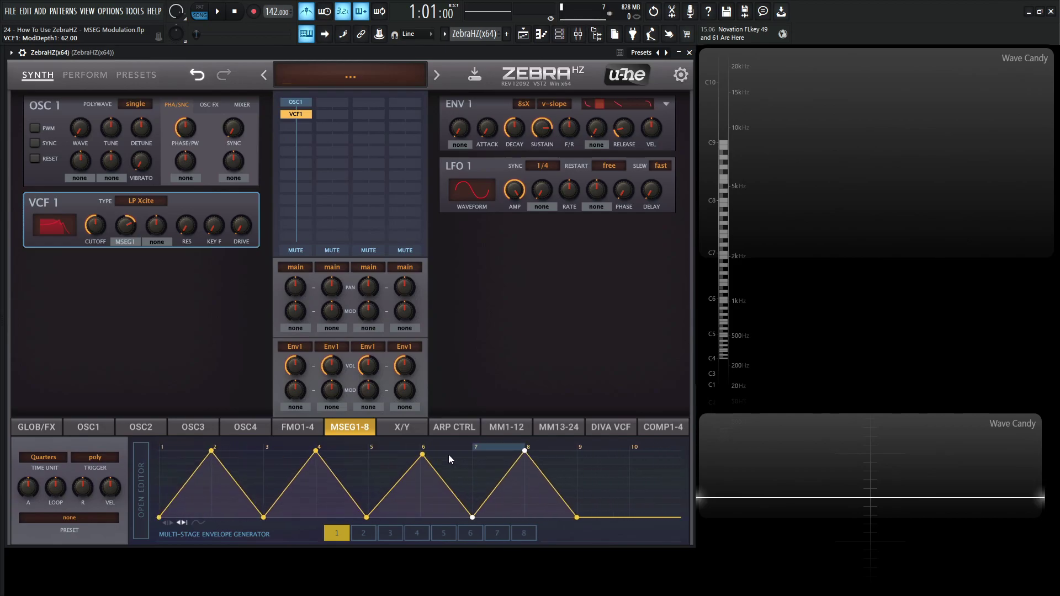
left_click(160, 516, "shift")
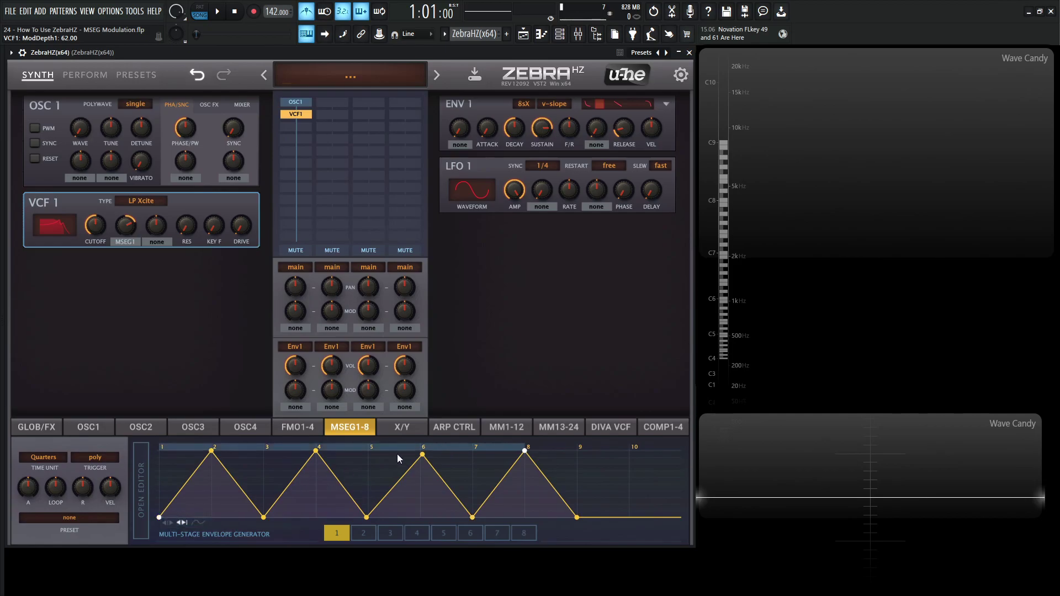
Audition the envelope, then move the loop end to the beat 9 point
key("q")
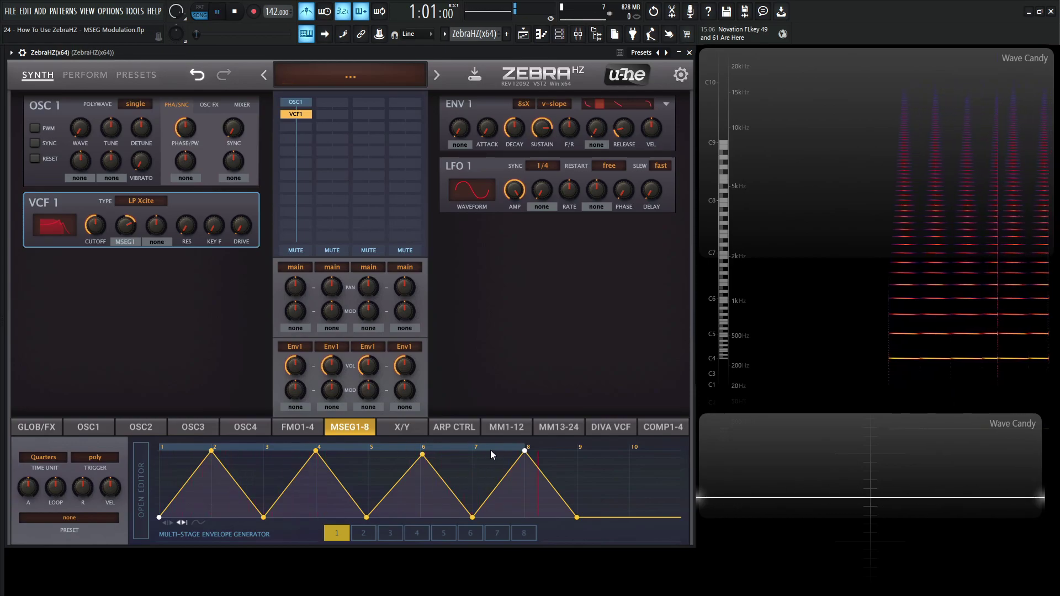
key("space")
scroll(576, 516, "down", 1)
key("space")
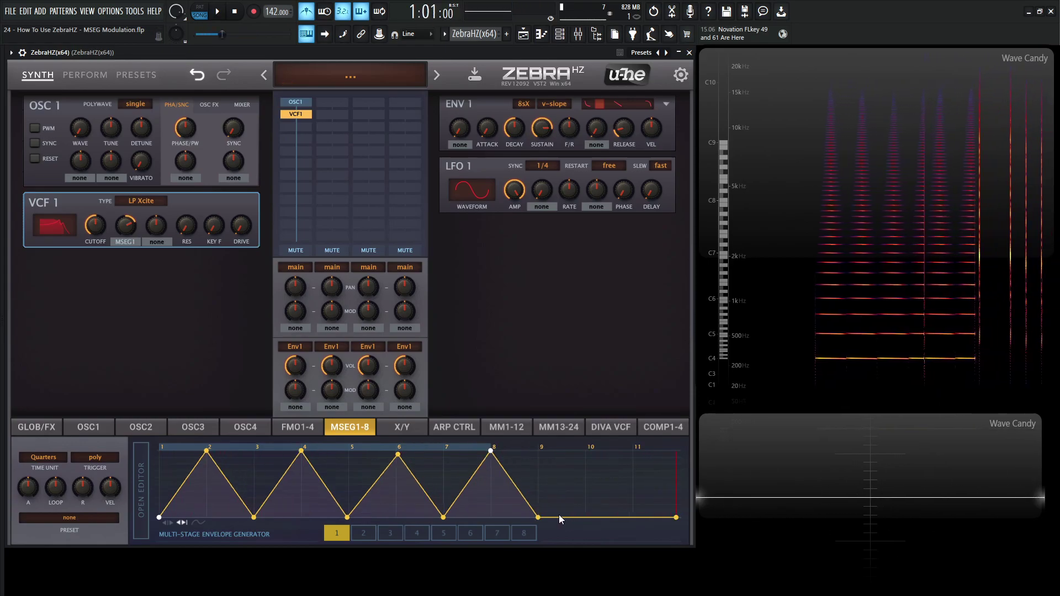
right_click(538, 518)
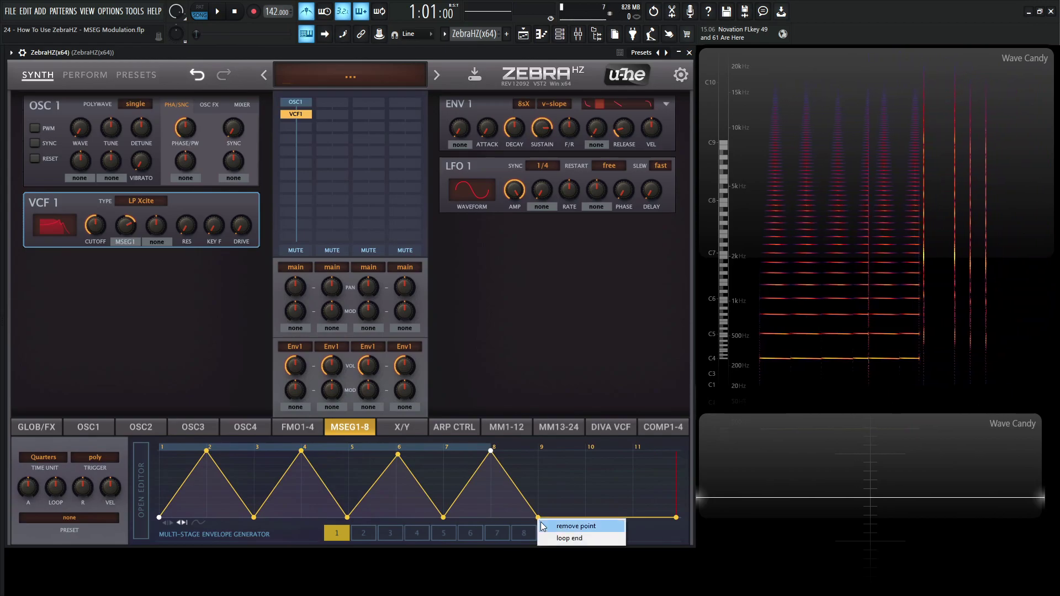
left_click(569, 538)
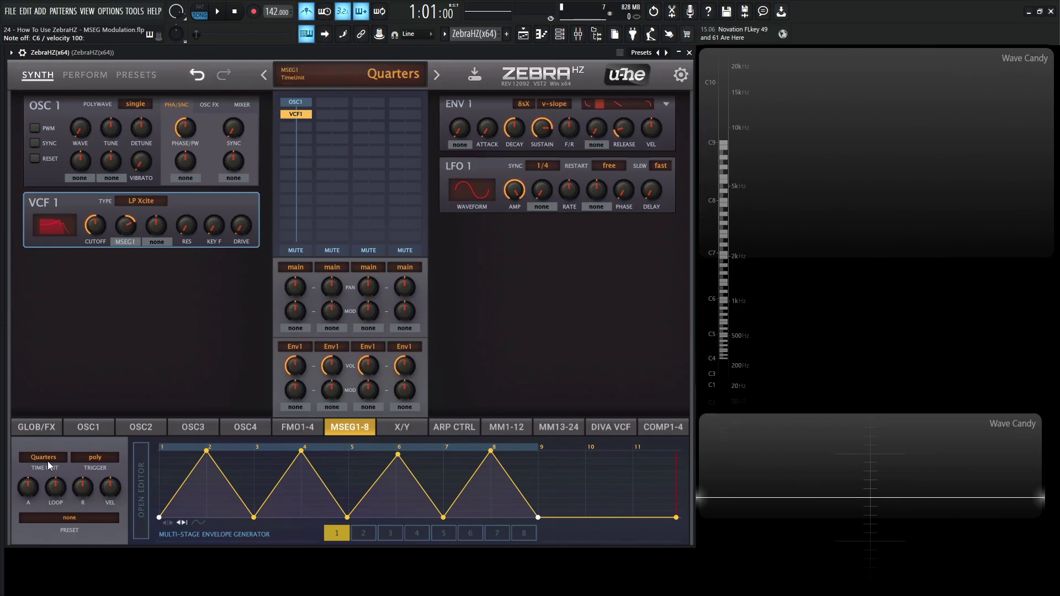
Play the project to hear the looping Quarters-timed envelope, then stop playback
key("space")
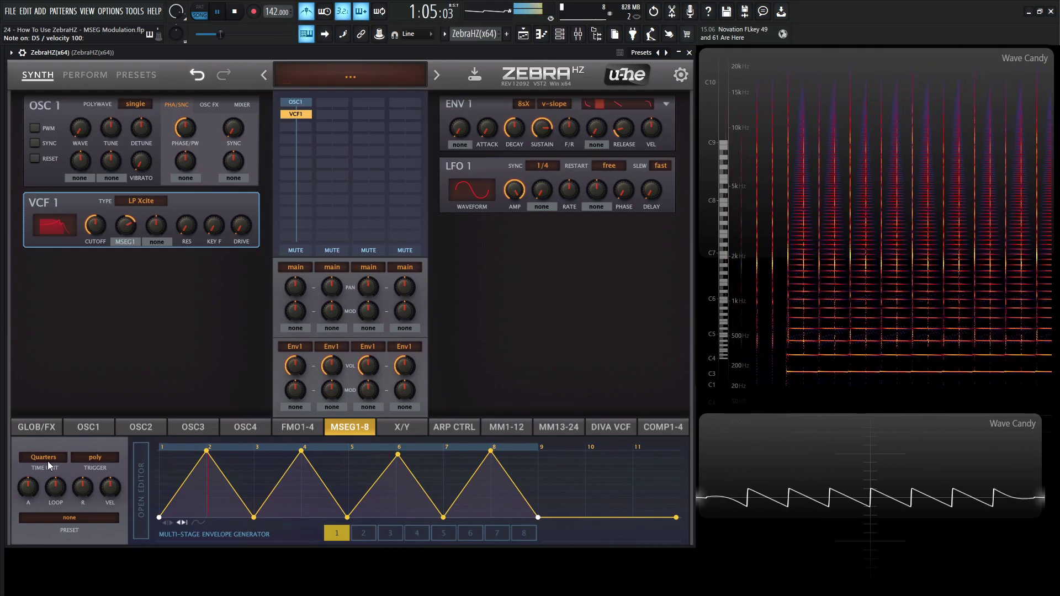
key("space")
Set MSEG1's time unit to Sixteenth and audition the faster triangle sweeps
left_click(44, 457)
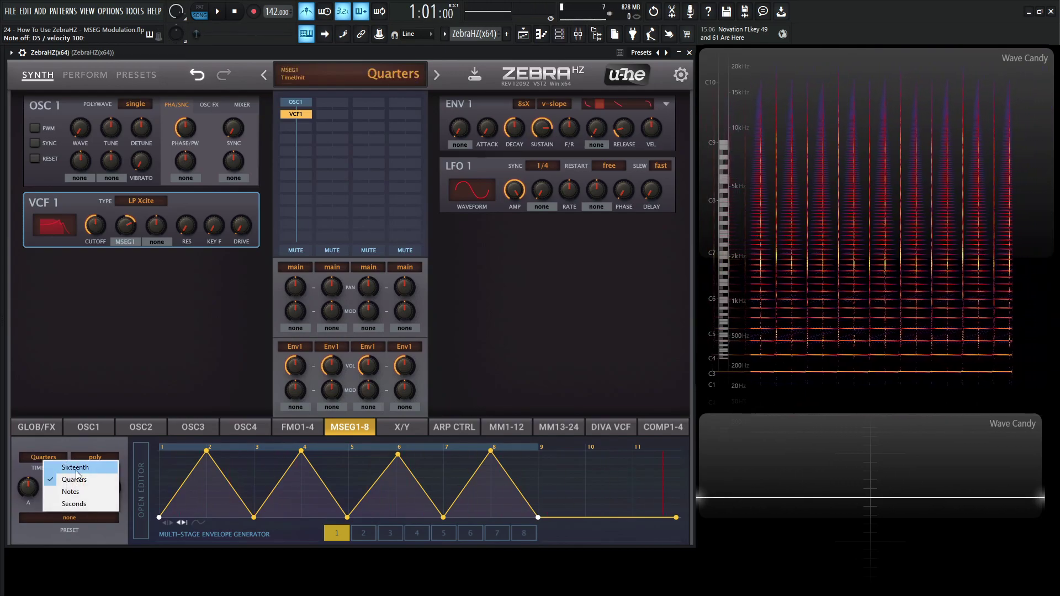
left_click(75, 471)
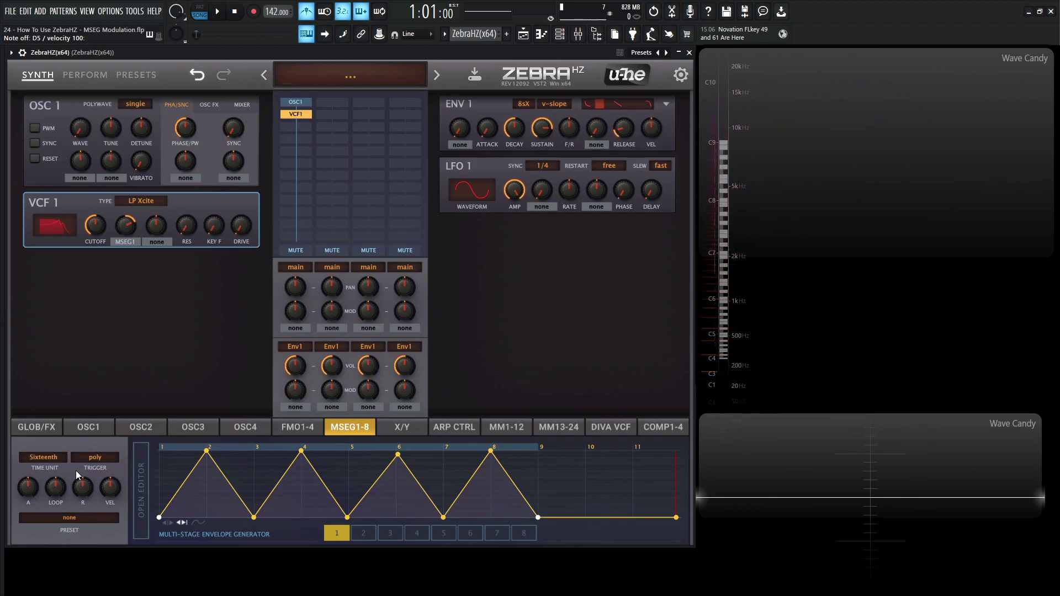
key("space")
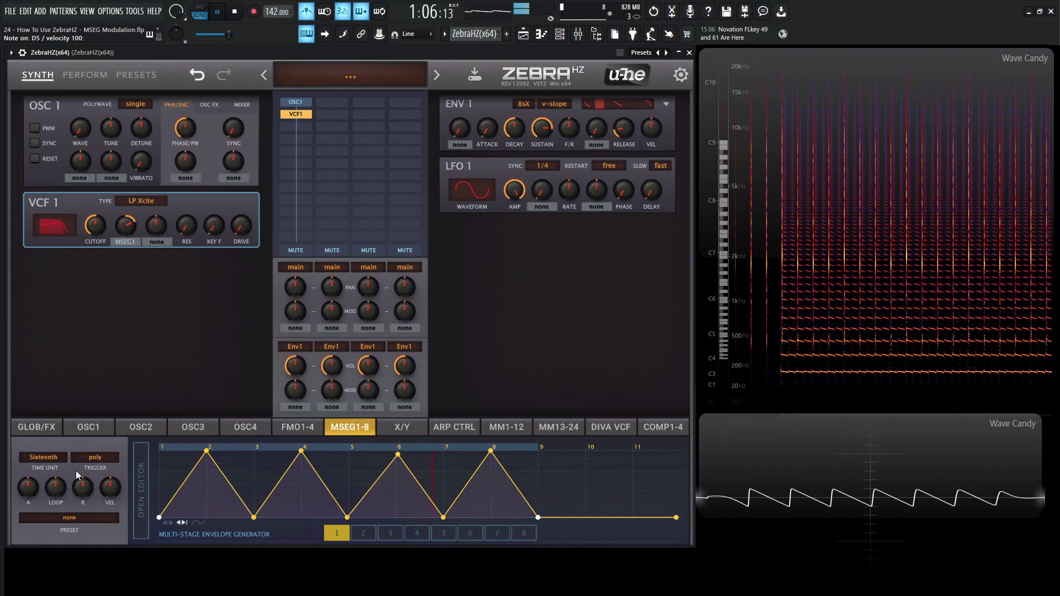
key("space")
left_click(58, 457)
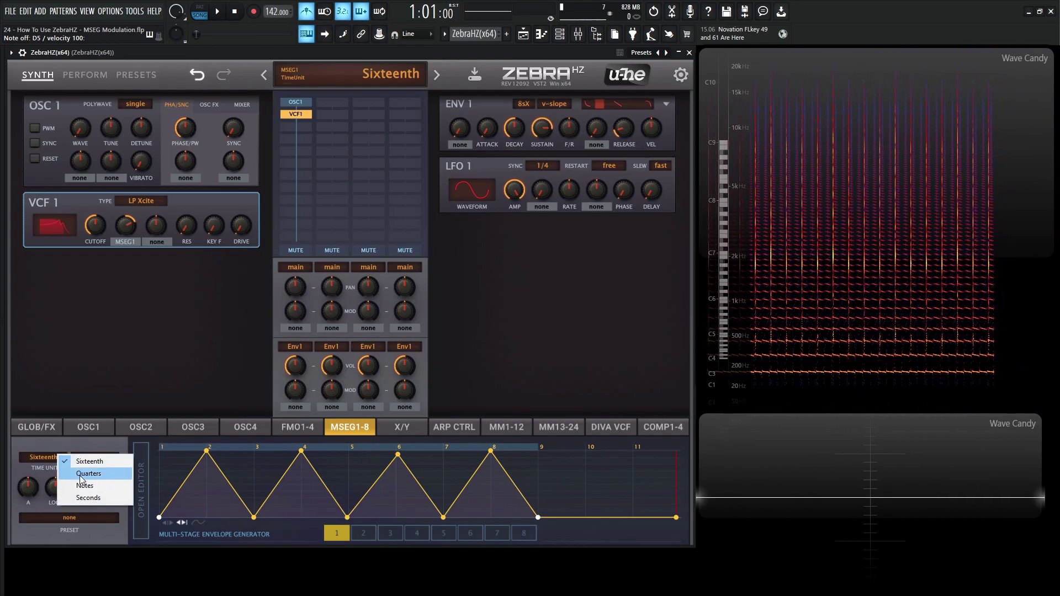
Switch MSEG1's time unit to Notes and play it back twice to compare
left_click(99, 485)
key("space")
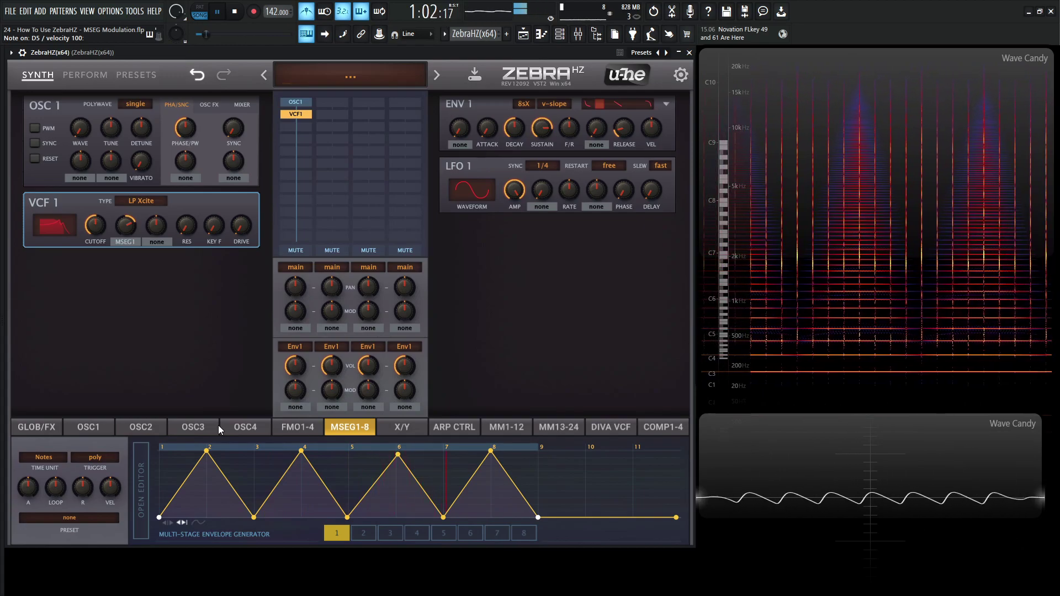
key("space")
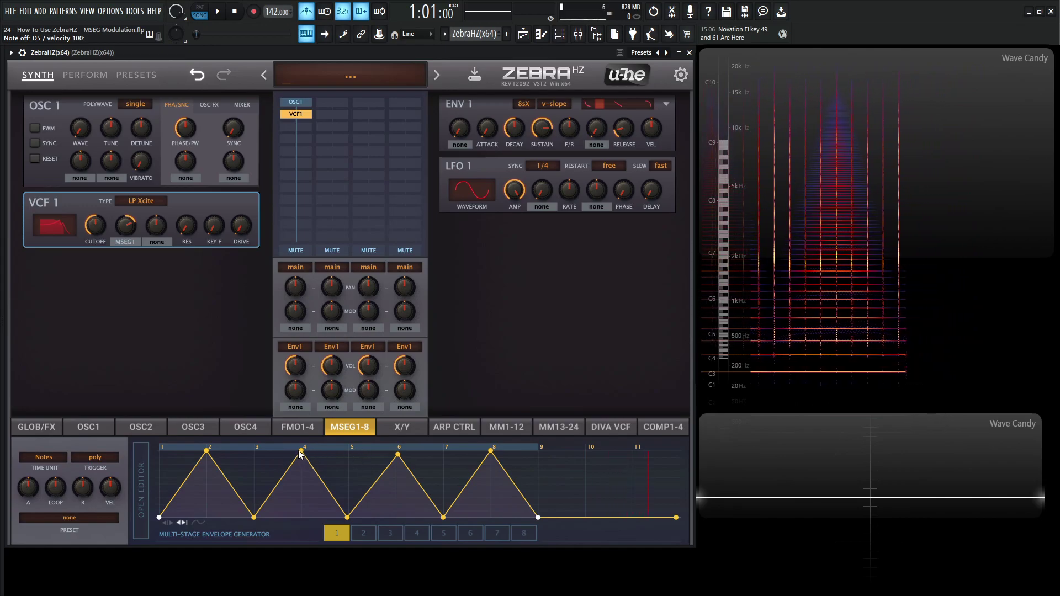
key("space")
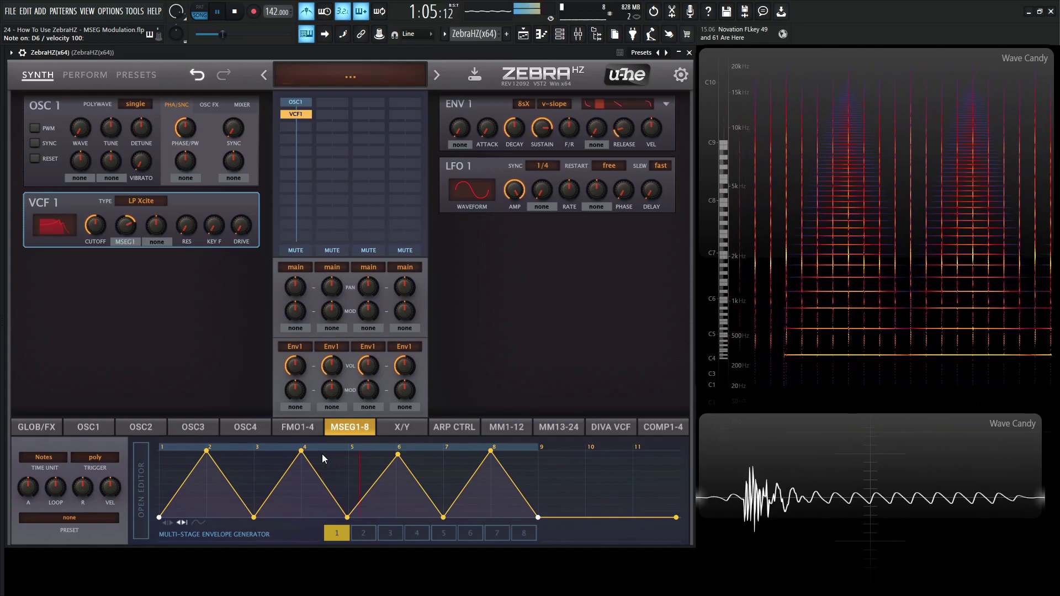
key("space")
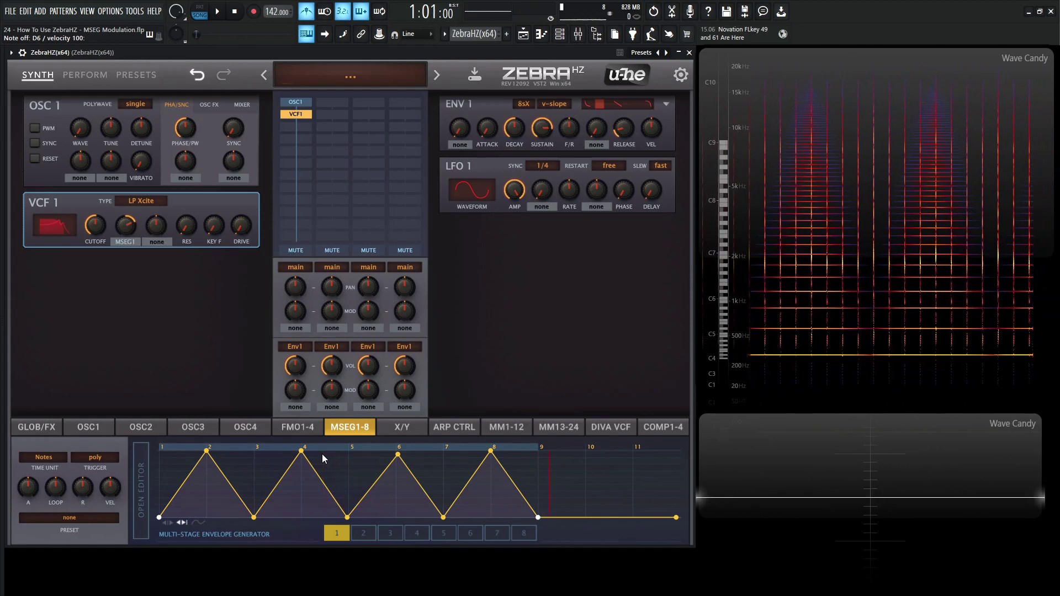
Time MSEG1 in Seconds, raise its attack and set loop to 2.00, then audition
left_click(25, 467)
left_click(72, 503)
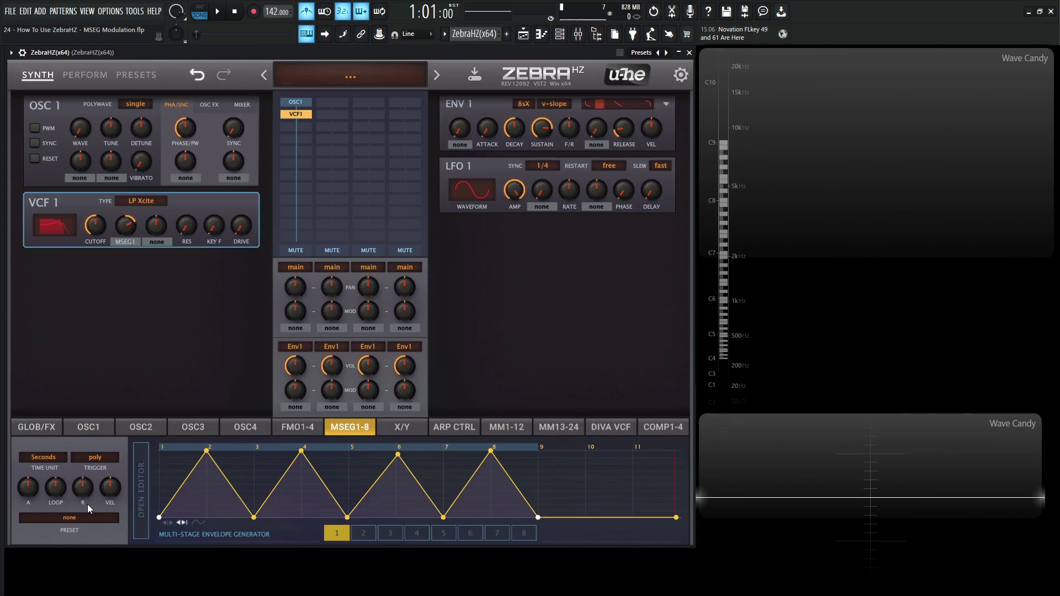
left_click_drag(31, 488, 31, 485)
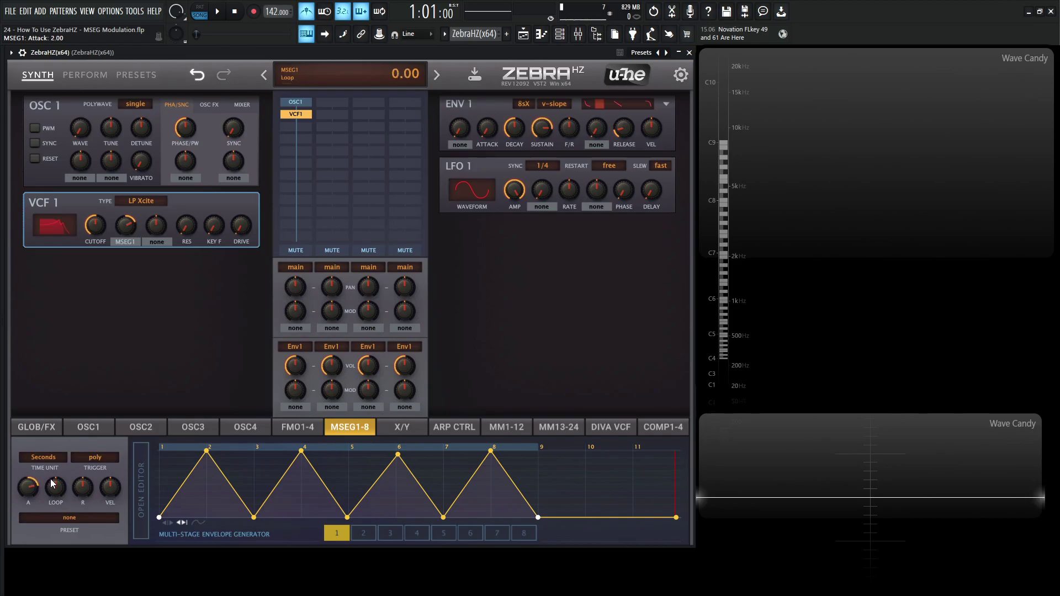
left_click_drag(53, 484, 82, 480)
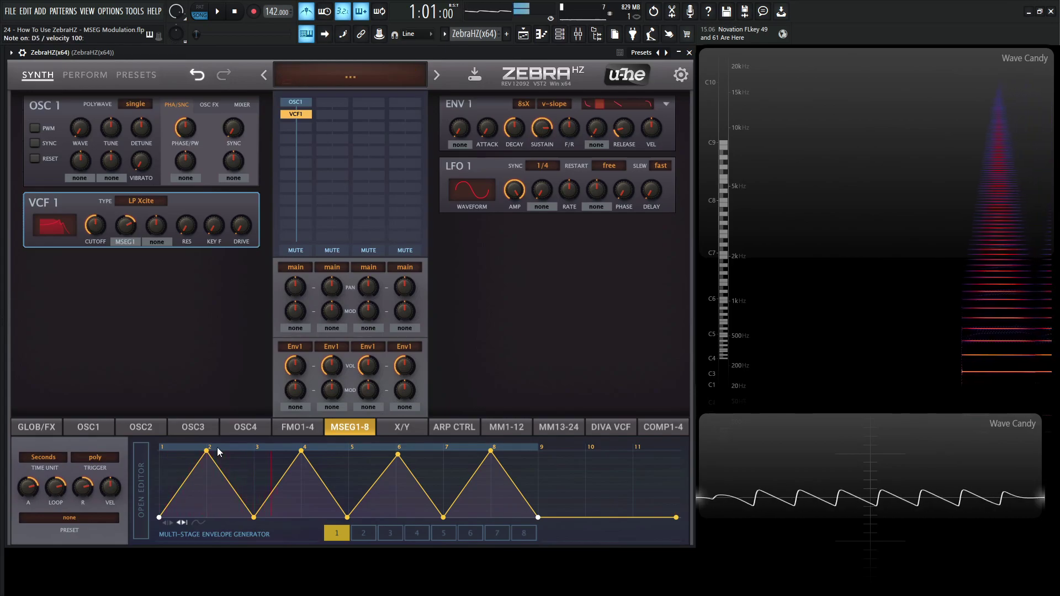
key("space")
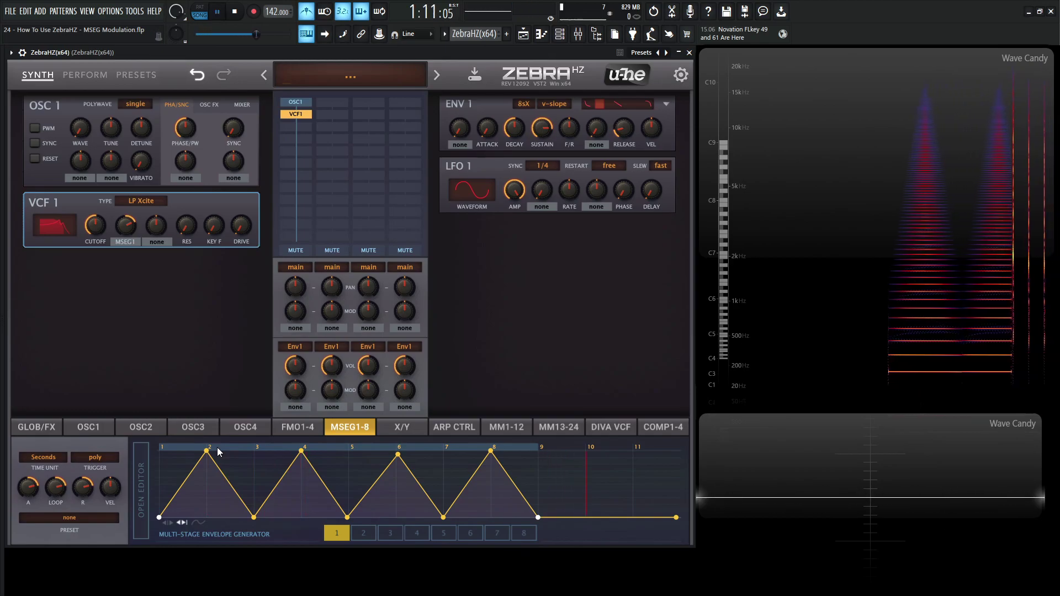
key("space")
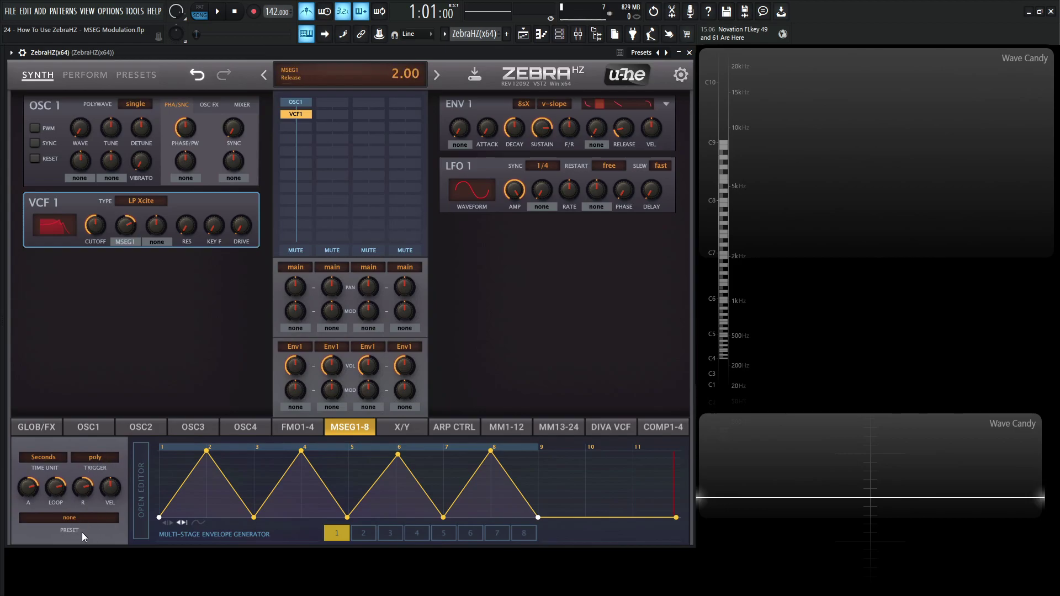
Load the INIT MSEG ENV preset into MSEG1 from the preset browser
left_click(77, 519)
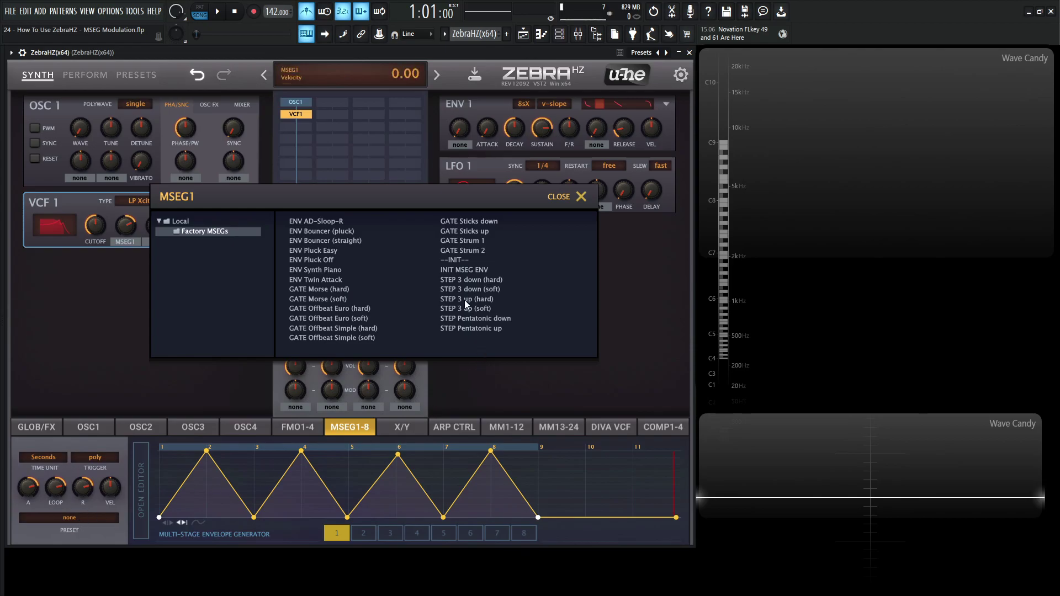
left_click(458, 260)
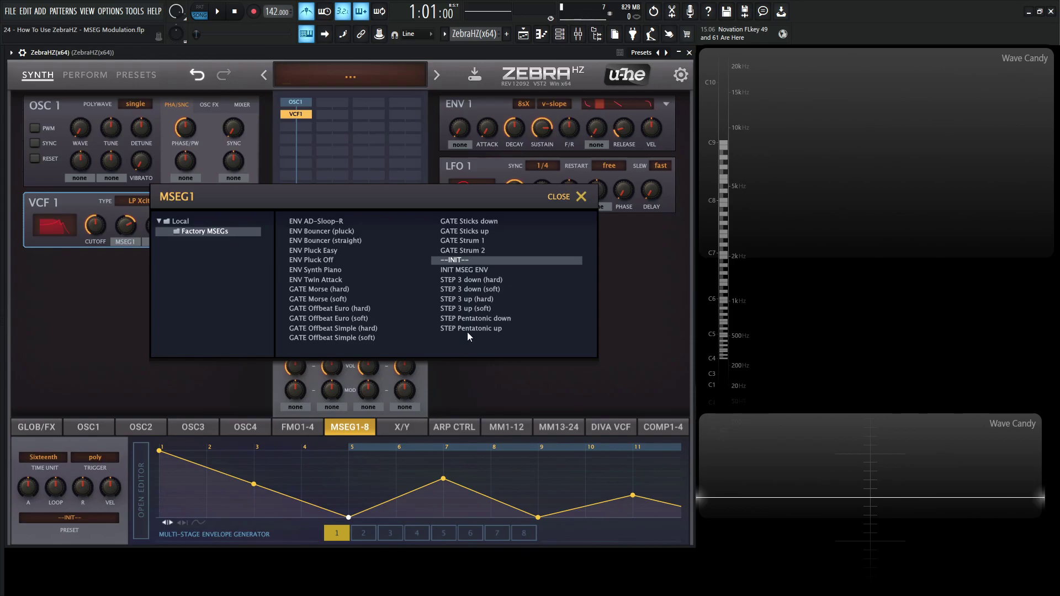
left_click(455, 272)
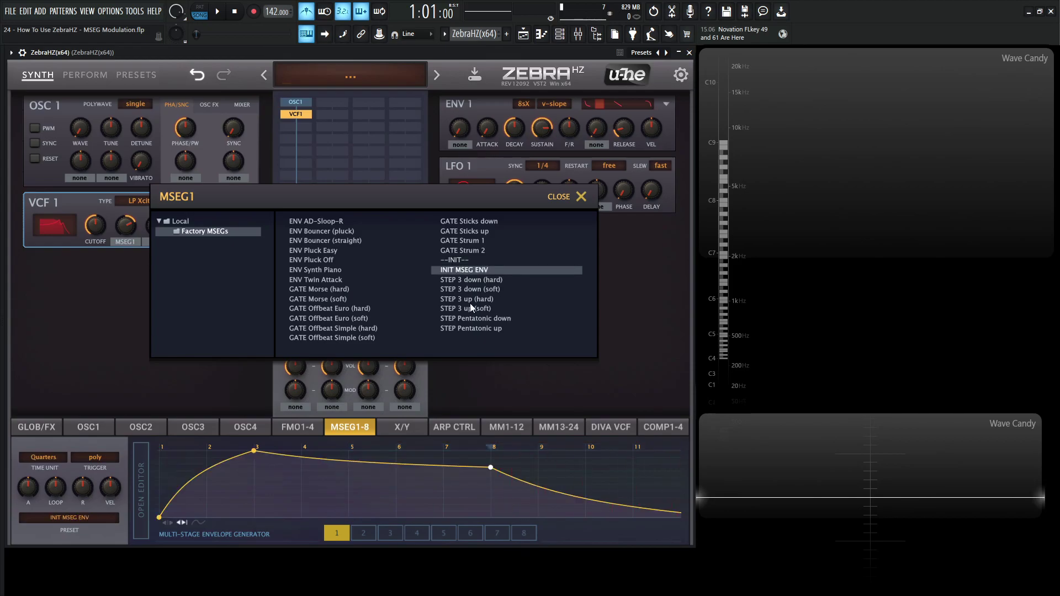
left_click(570, 210)
Reopen and dismiss the MSEG1 preset browser and preset list without changing the preset
left_click(84, 516)
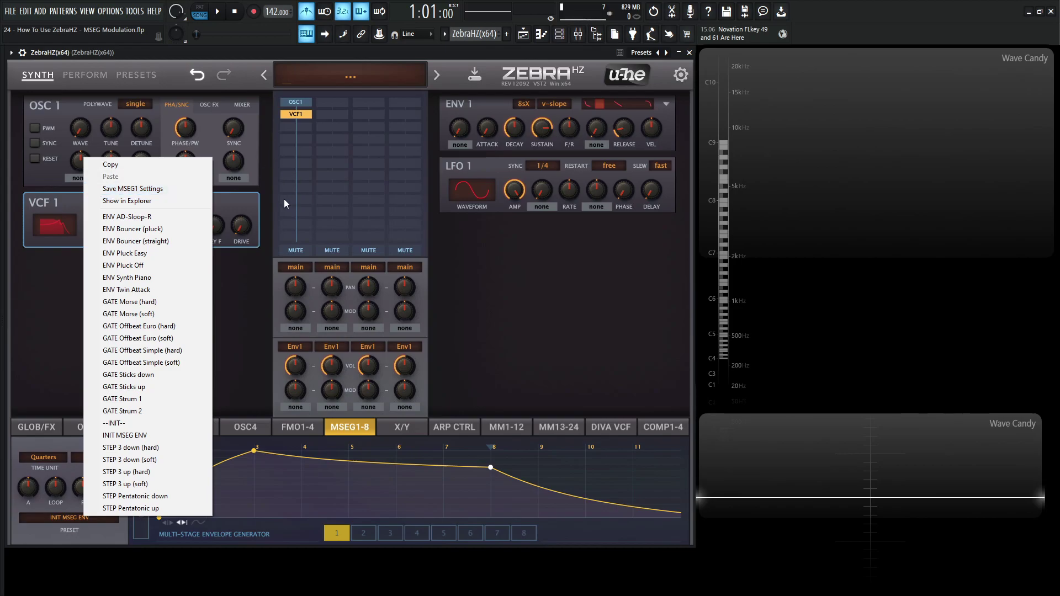
left_click(68, 327)
left_click(85, 519)
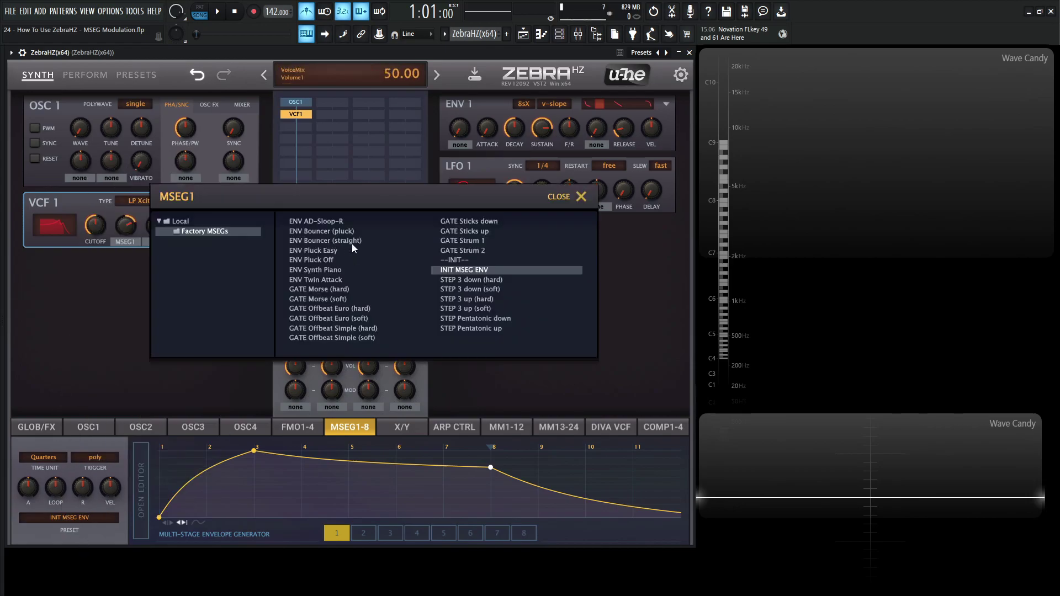
left_click(579, 197)
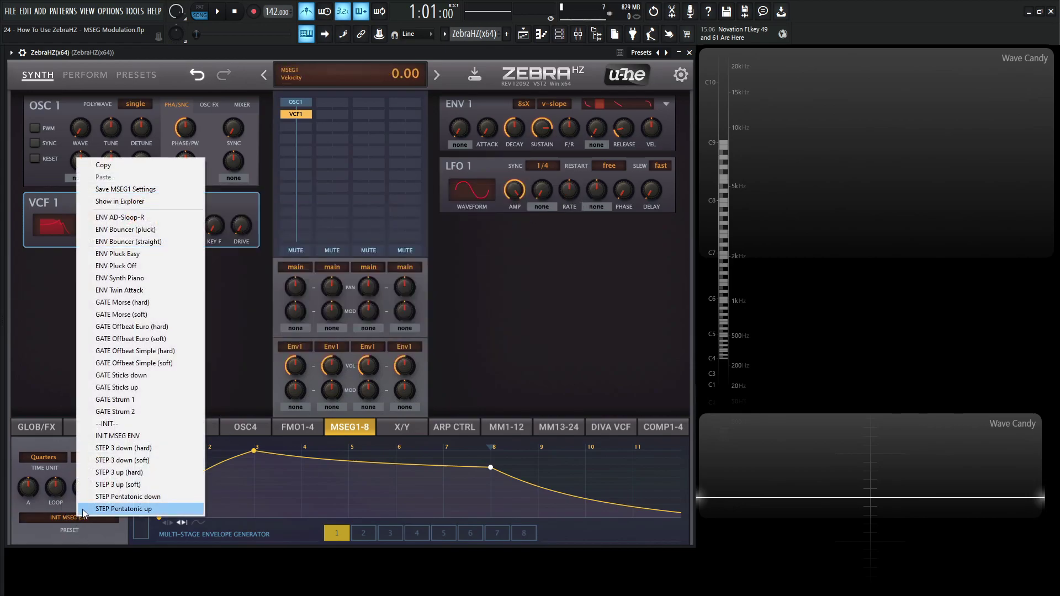
left_click(91, 516)
left_click(229, 264)
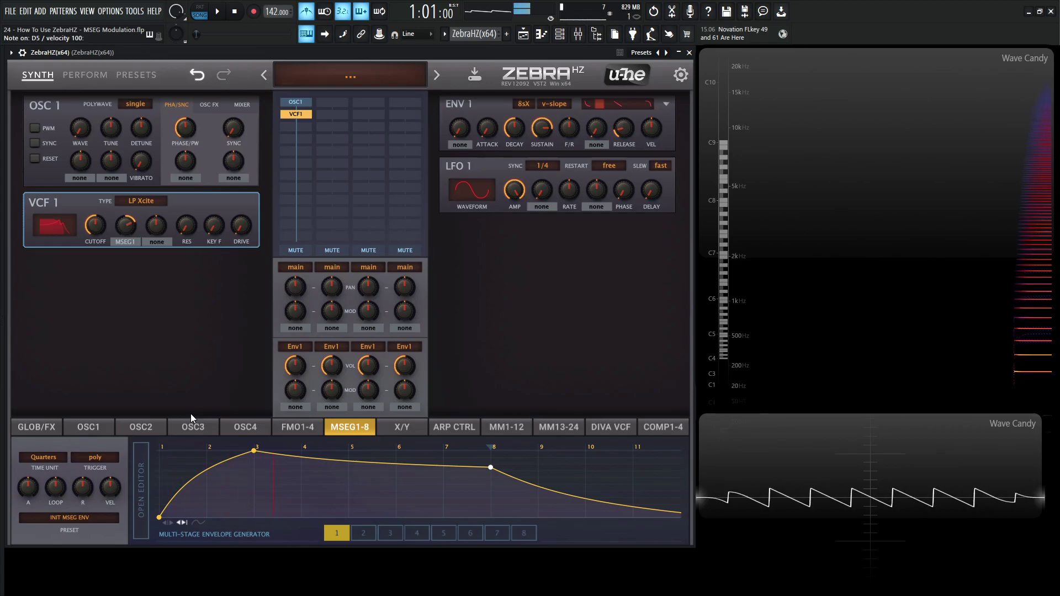
Time MSEG1 in Sixteenth and raise ENV 1's release to 51.50
left_click(61, 456)
left_click(71, 466)
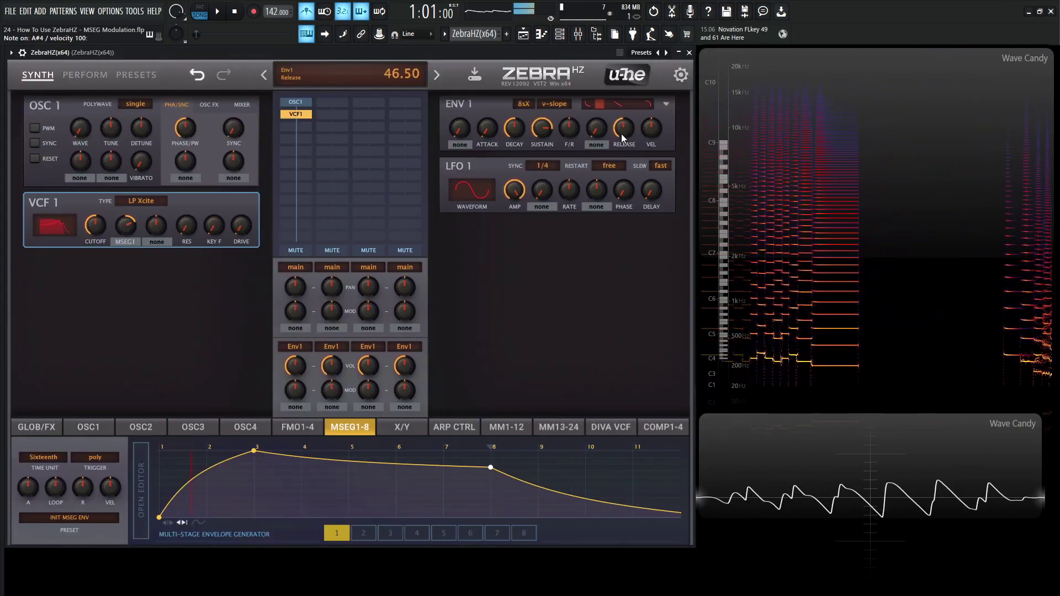
left_click_drag(621, 133, 622, 131)
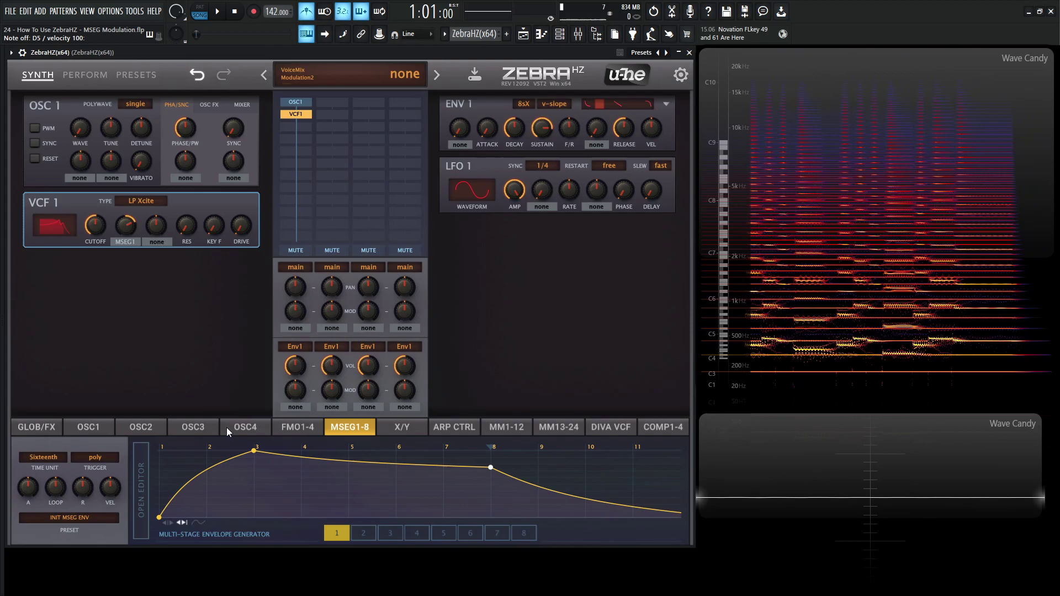
Try MSEG1's single trigger mode, then settle on mono
left_click(113, 456)
left_click(148, 479)
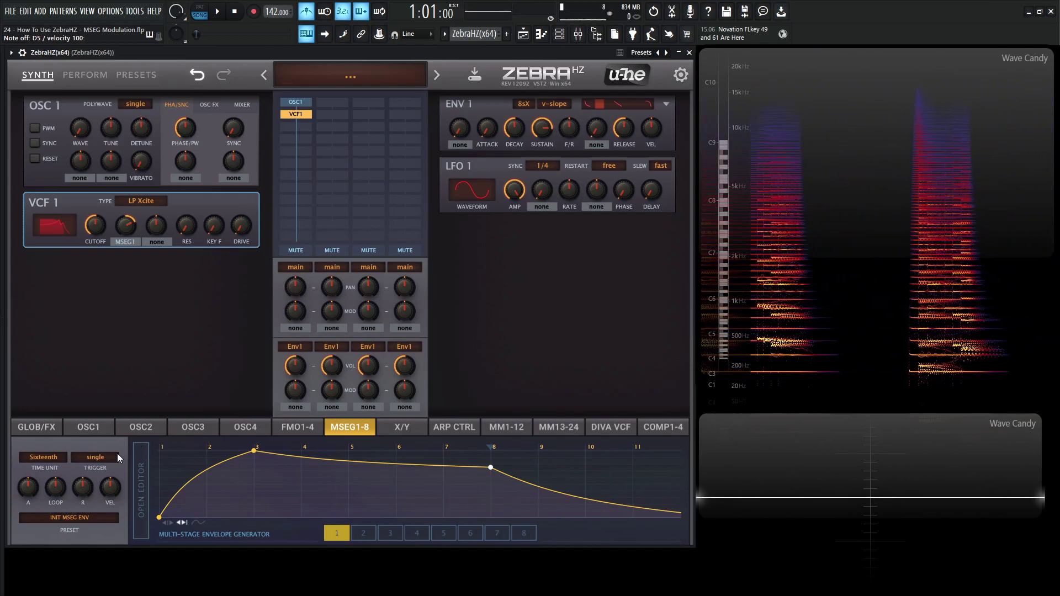
left_click(104, 458)
left_click(149, 490)
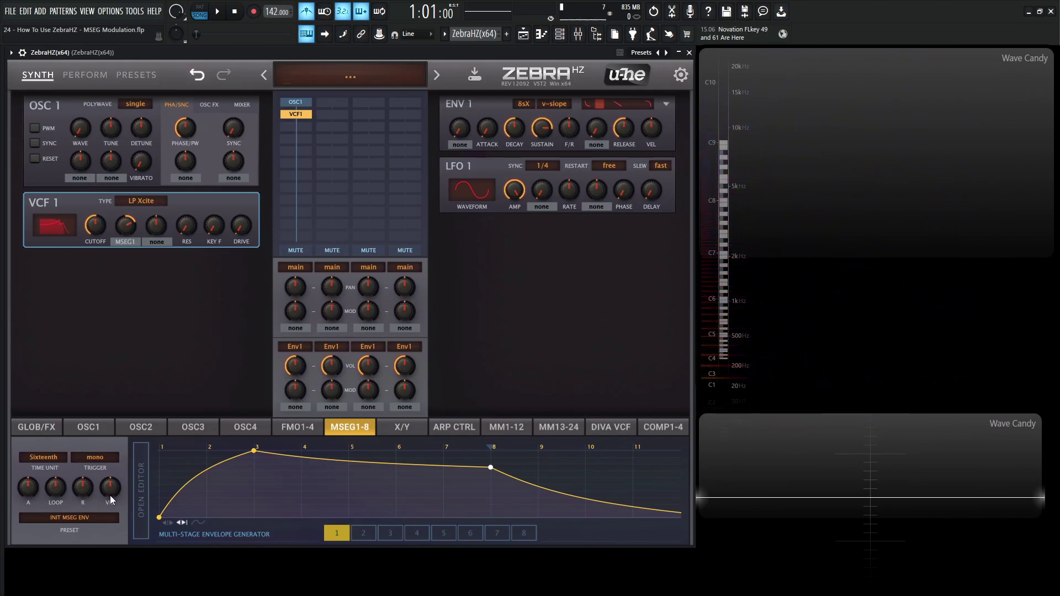
Expand MSEG 1 to the full editor and drag its middle breakpoint out to around step 9
left_click(141, 485)
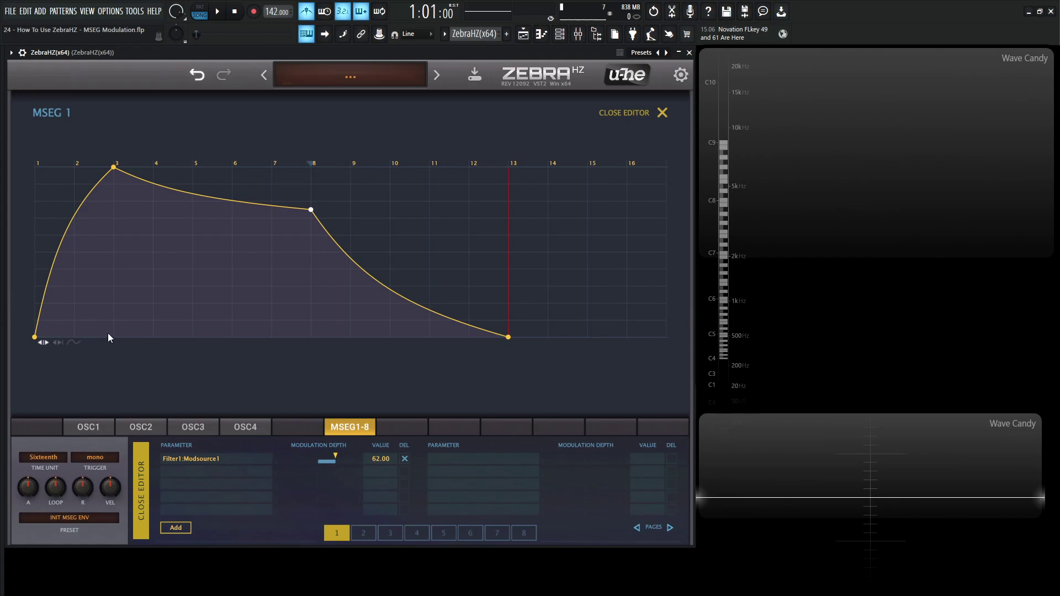
left_click_drag(310, 211, 345, 217)
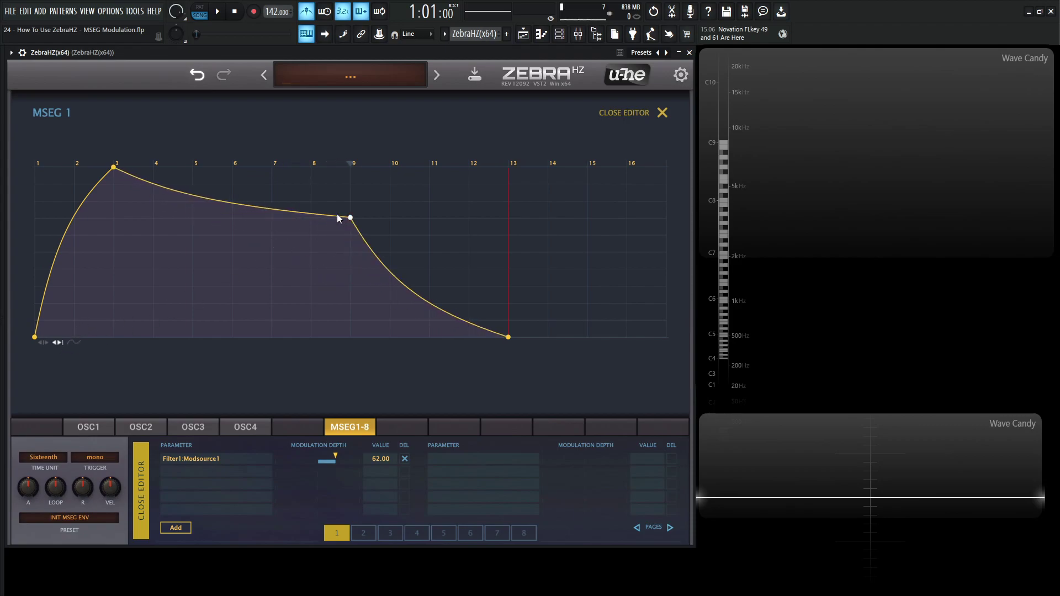
left_click_drag(351, 221, 415, 224)
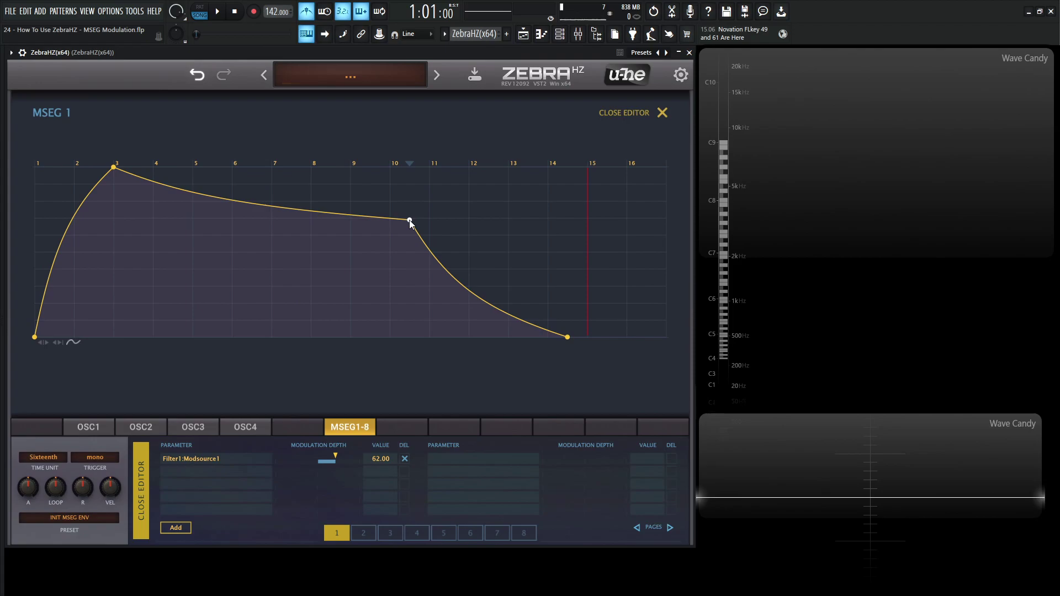
left_click_drag(409, 220, 404, 313)
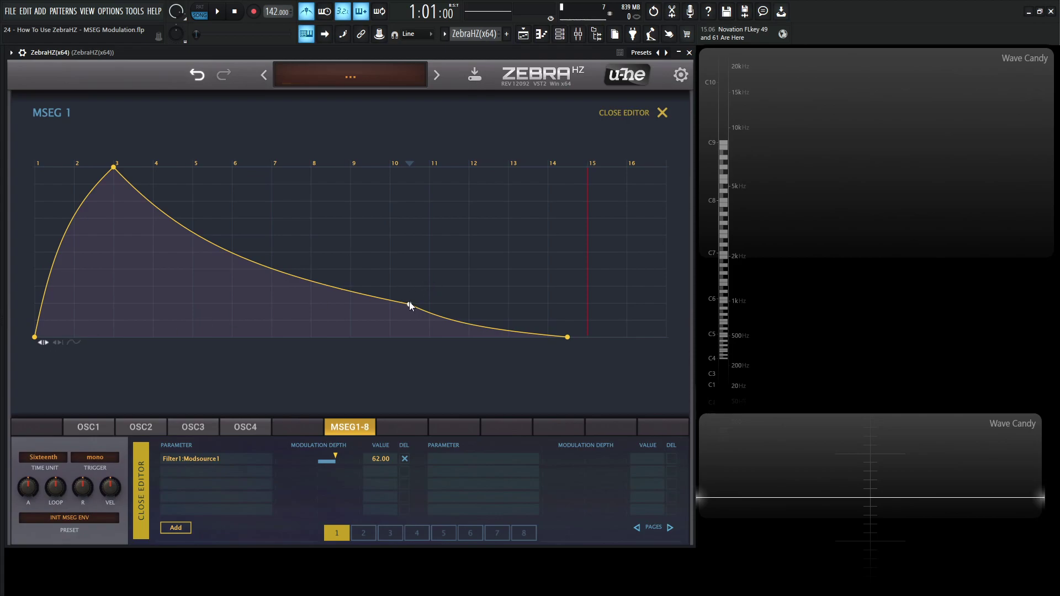
left_click_drag(409, 302, 350, 238)
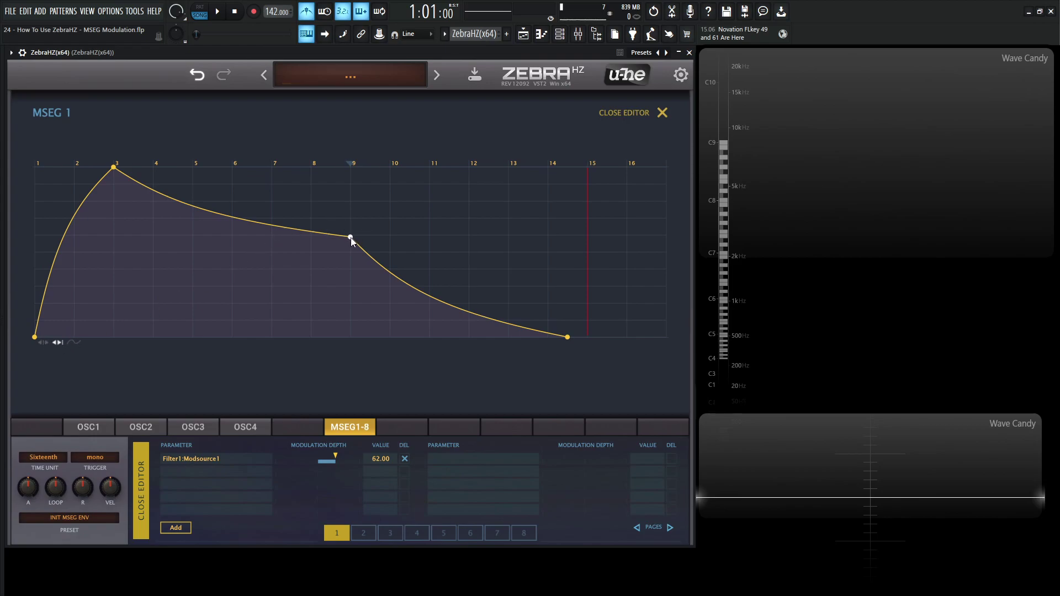
left_click_drag(350, 237, 370, 246)
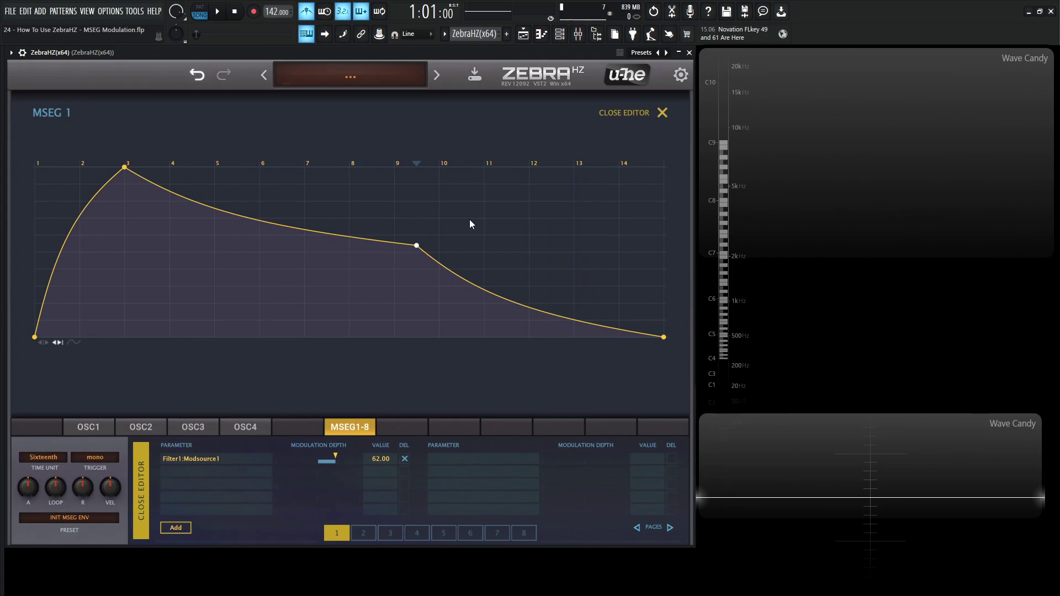
Rescale the MSEG1 view, then drag the loop start back to the peak at step 3
left_click_drag(499, 222, 393, 241)
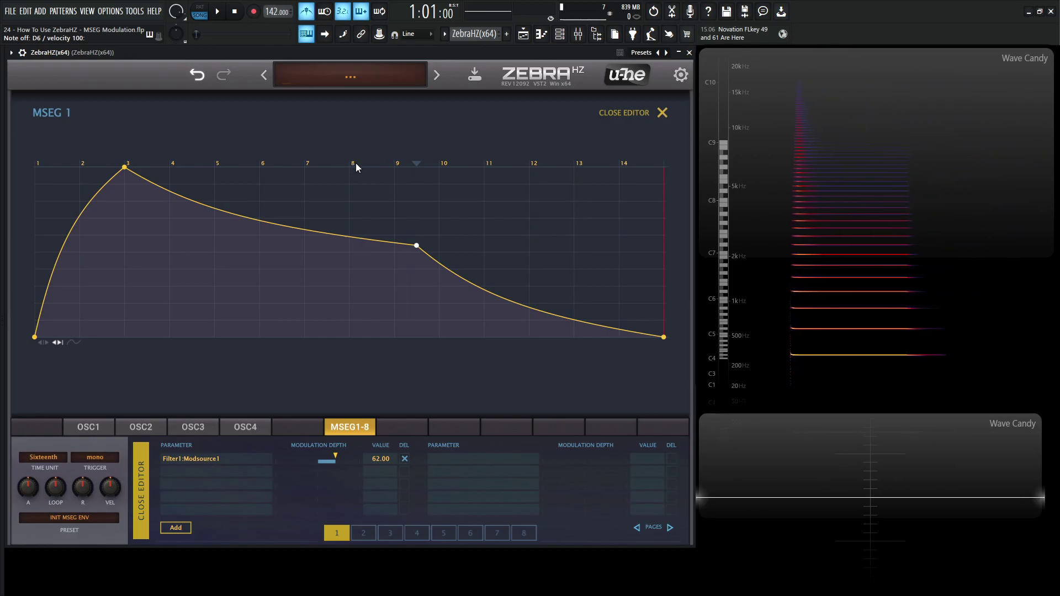
left_click_drag(416, 165, 125, 165)
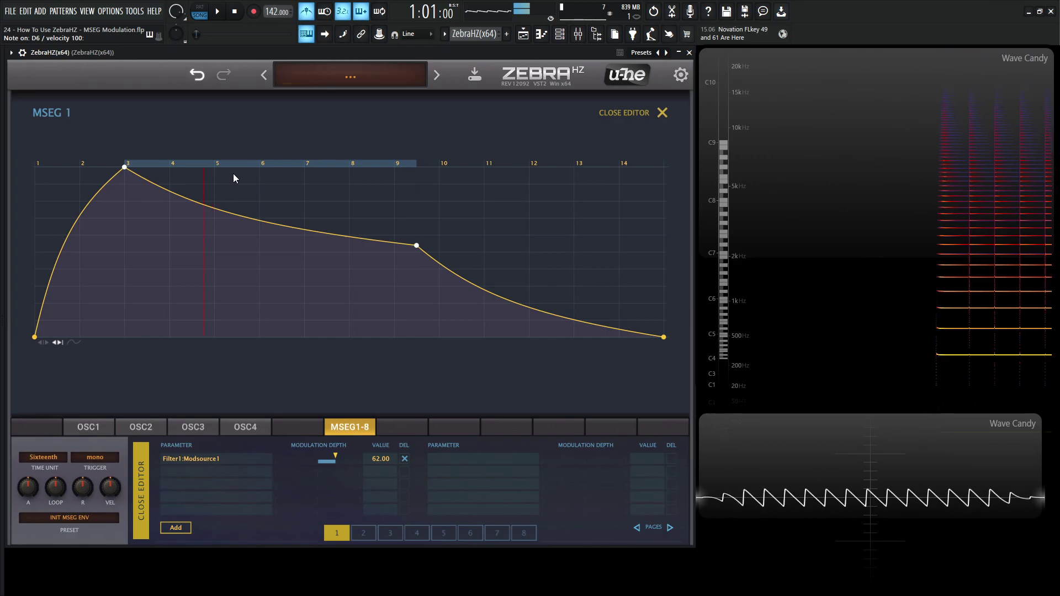
Add a loop-start point near step 7, collapse the loop to one marker, and set Filter1 depth to 65.75
right_click(125, 169)
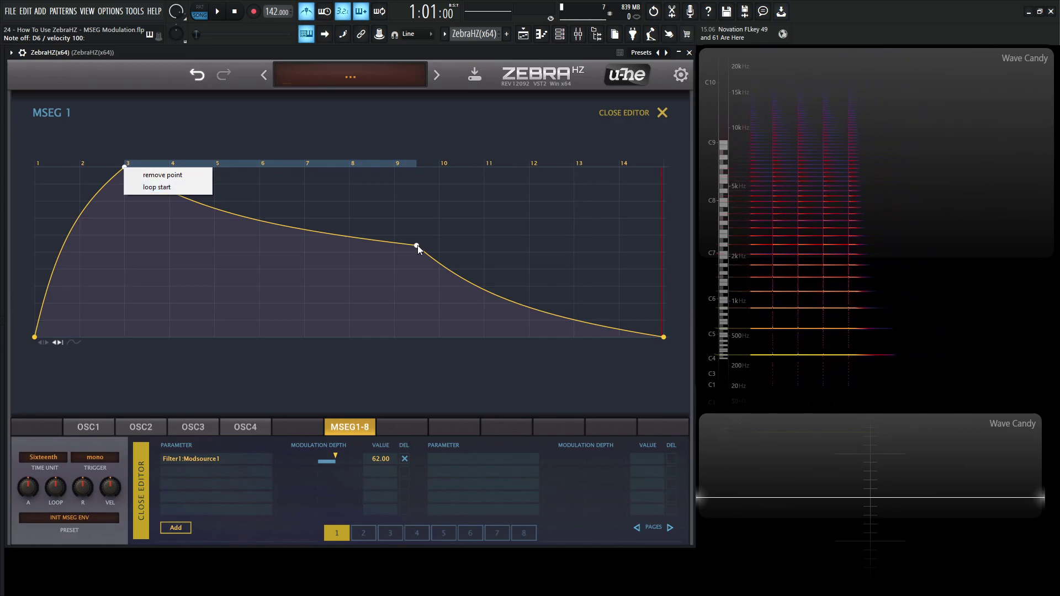
left_click(307, 225)
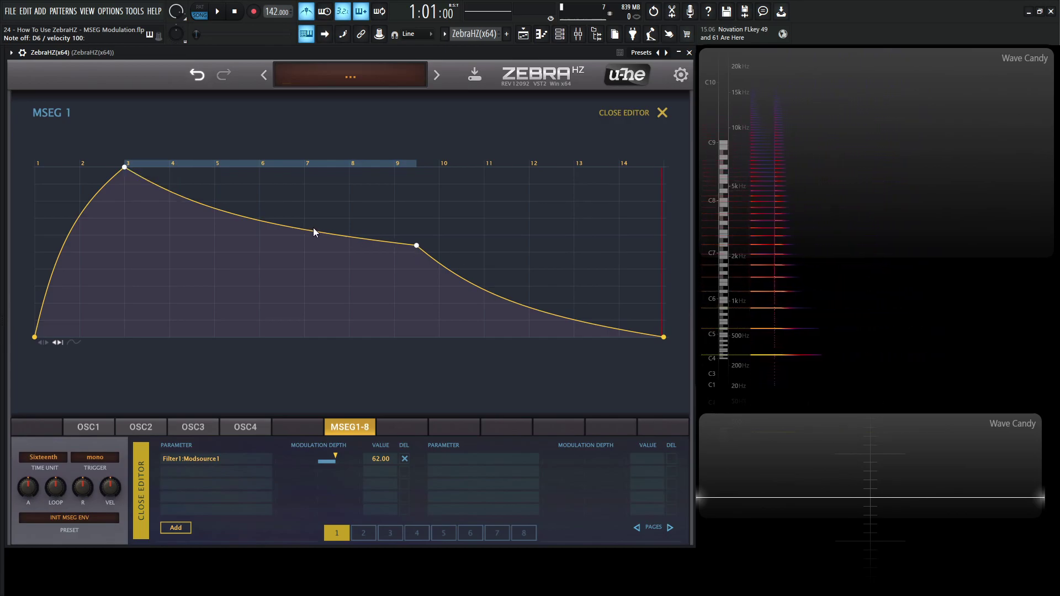
double_click(308, 228)
right_click(308, 228)
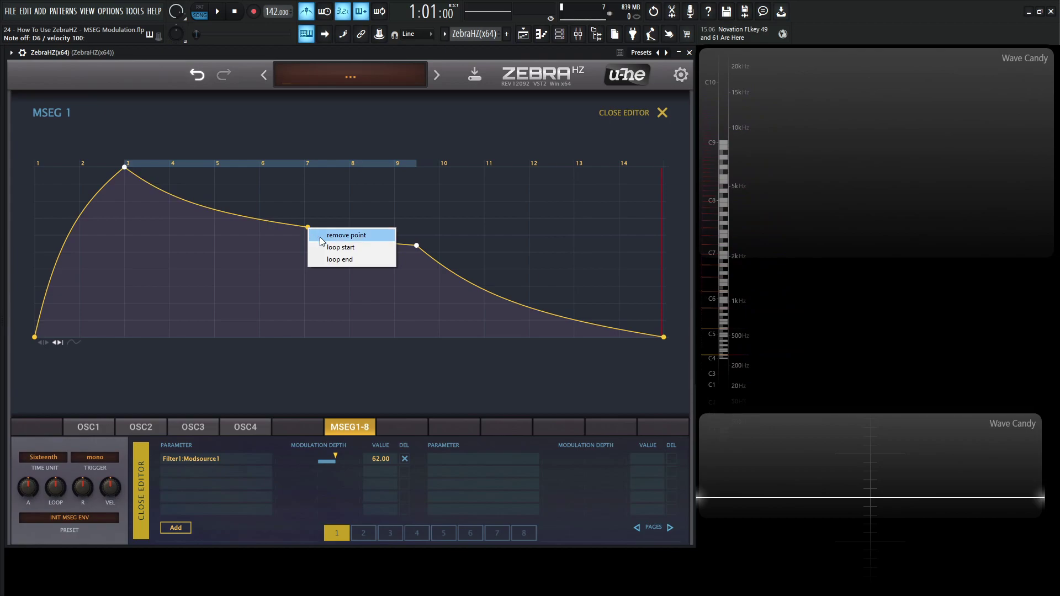
left_click(334, 248)
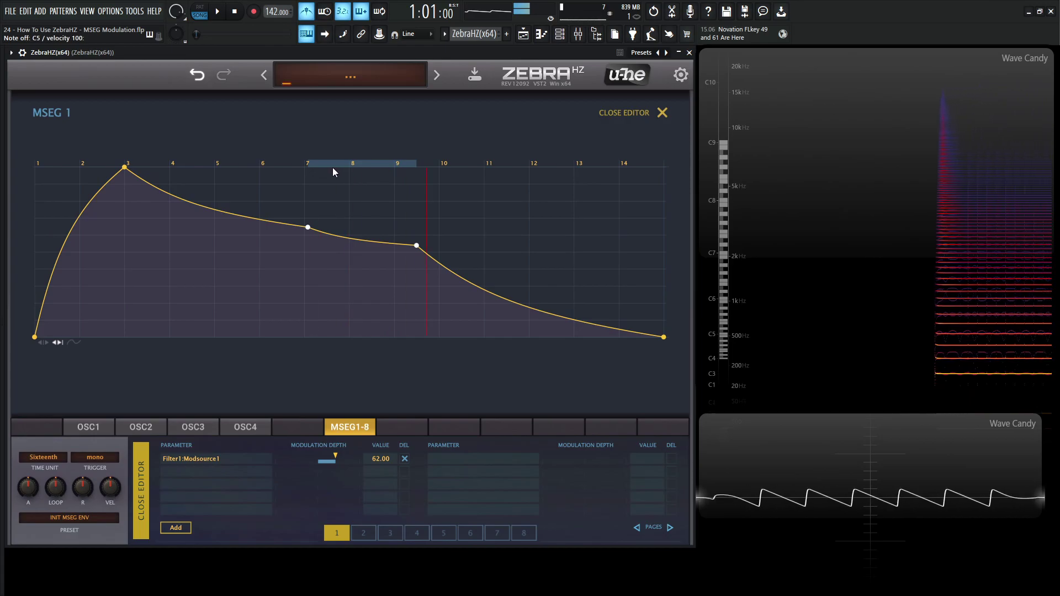
left_click_drag(309, 164, 417, 164)
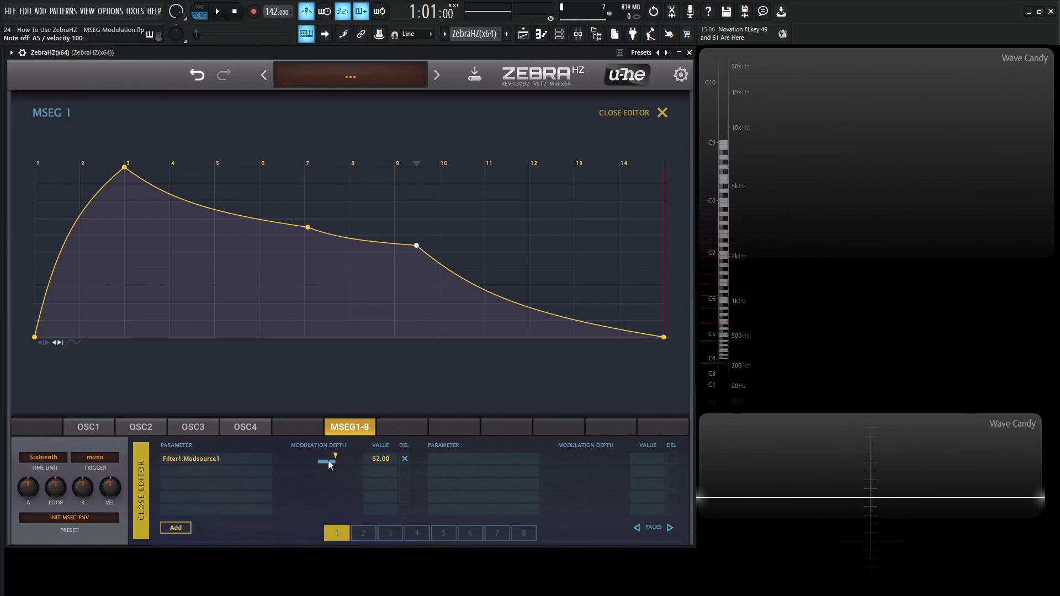
left_click_drag(329, 459, 337, 459)
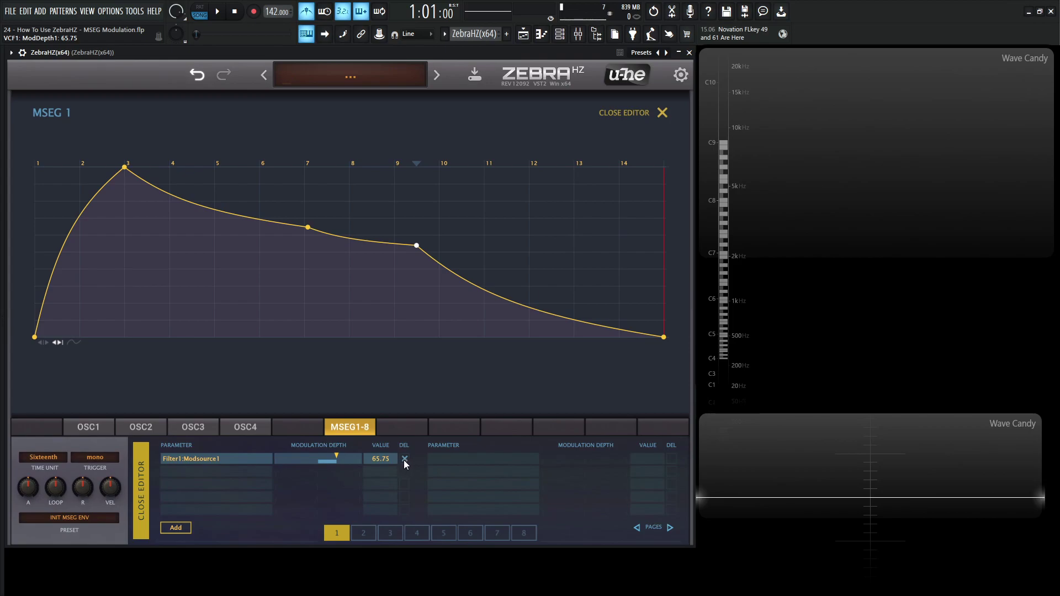
left_click(176, 528)
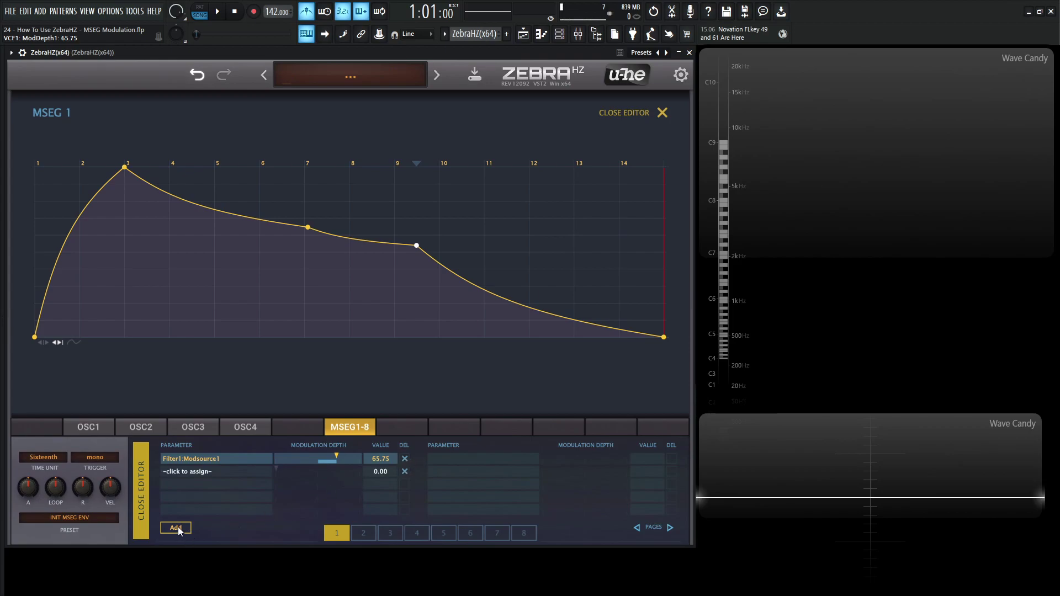
left_click(193, 477)
mouse_move(240, 521)
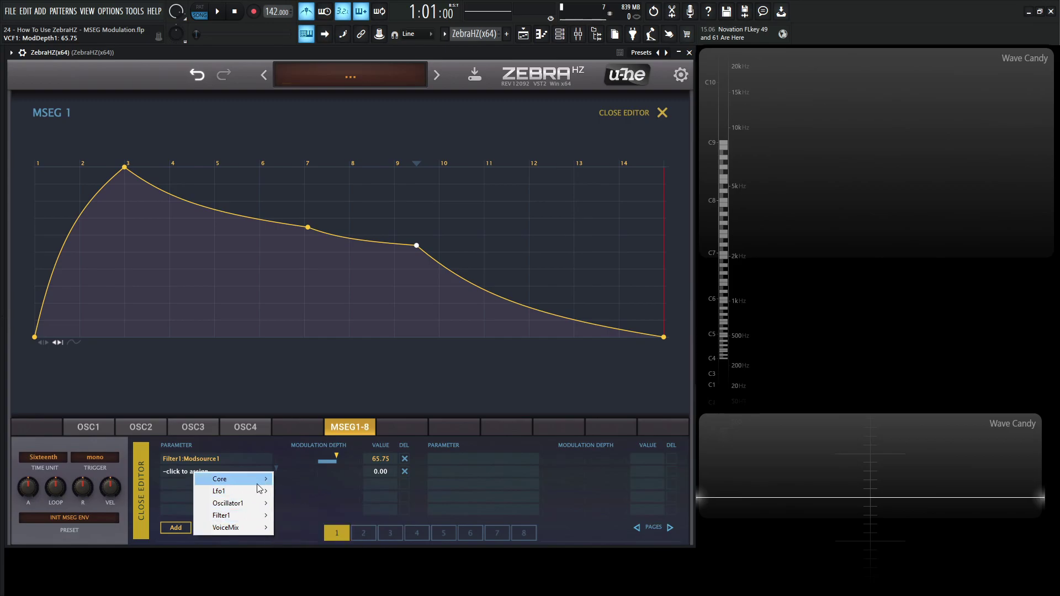
mouse_move(258, 484)
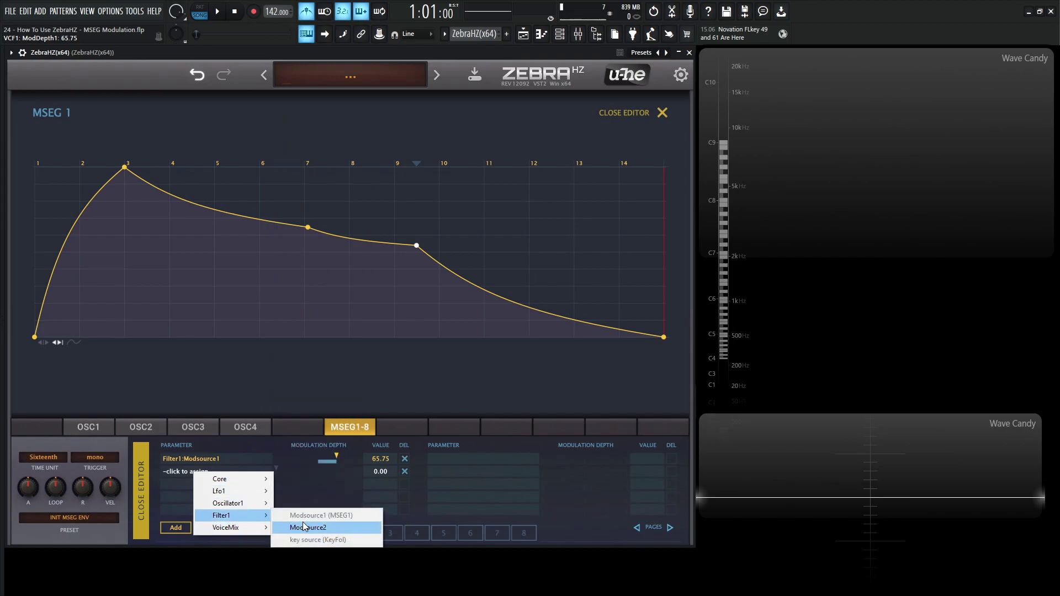
left_click(306, 525)
left_click_drag(371, 477, 358, 464)
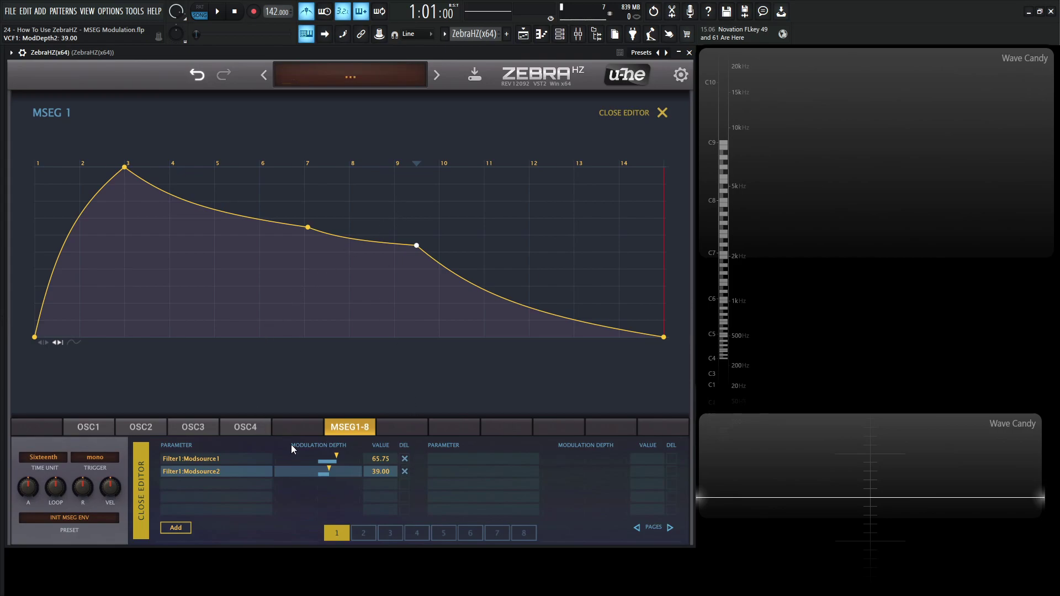
left_click(404, 472)
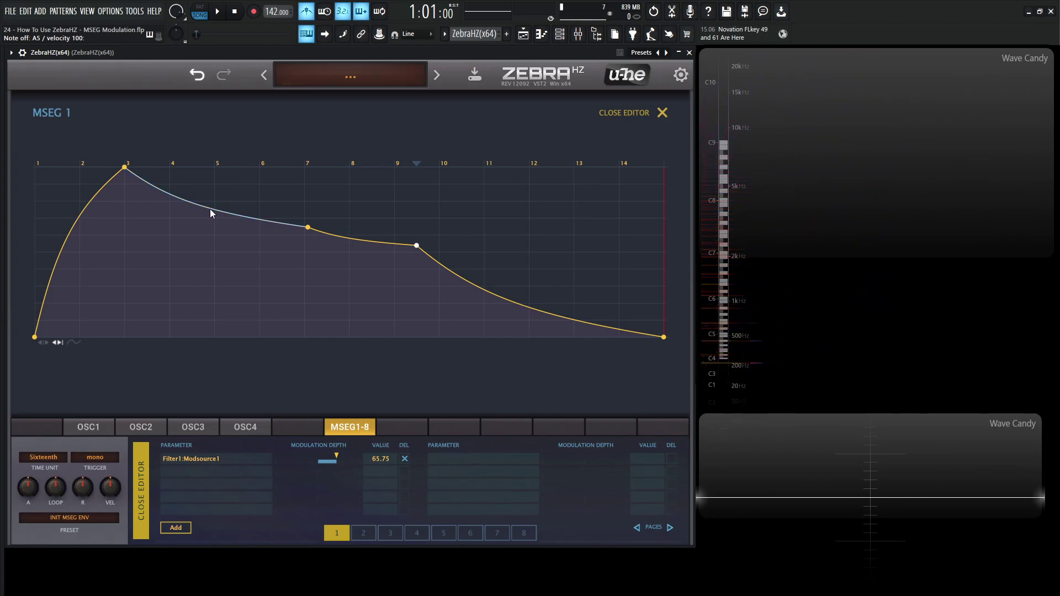
Bend the segment after the step-3 peak into a curve, then reset it to a straight line
left_click_drag(209, 209, 222, 237)
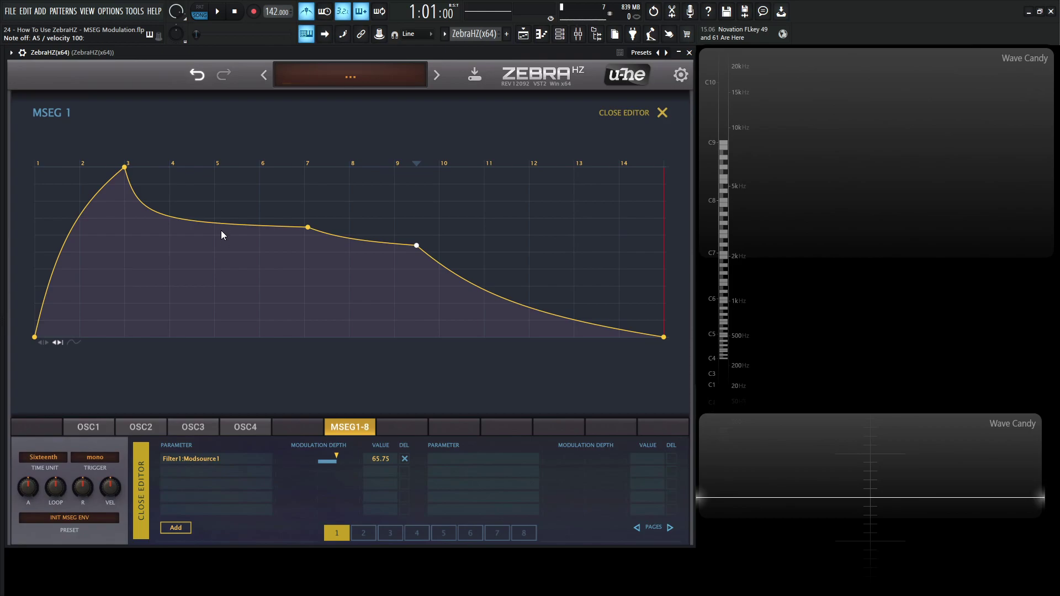
double_click(184, 224)
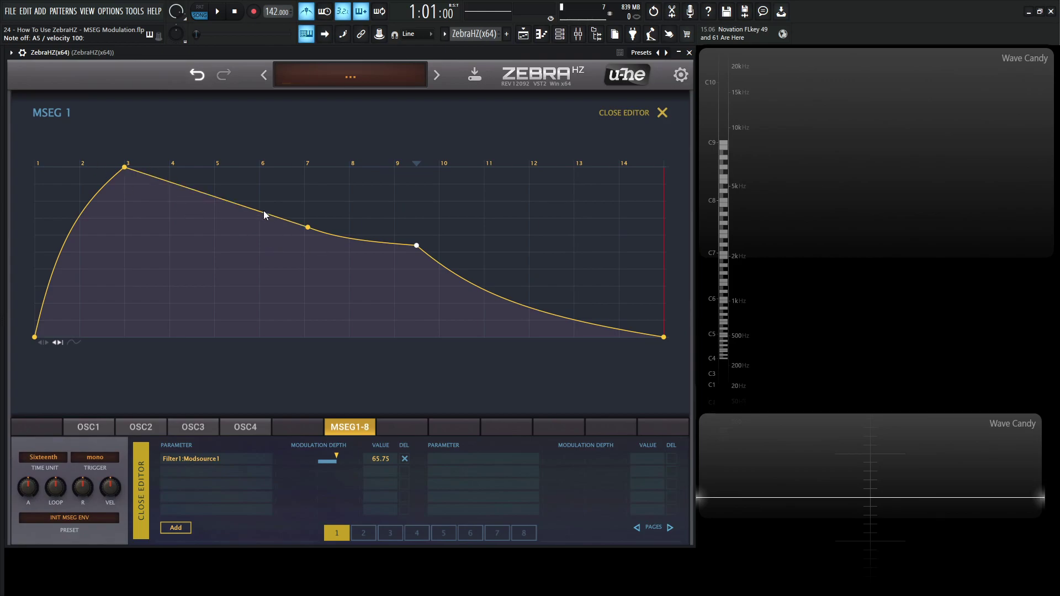
left_click_drag(264, 210, 228, 226)
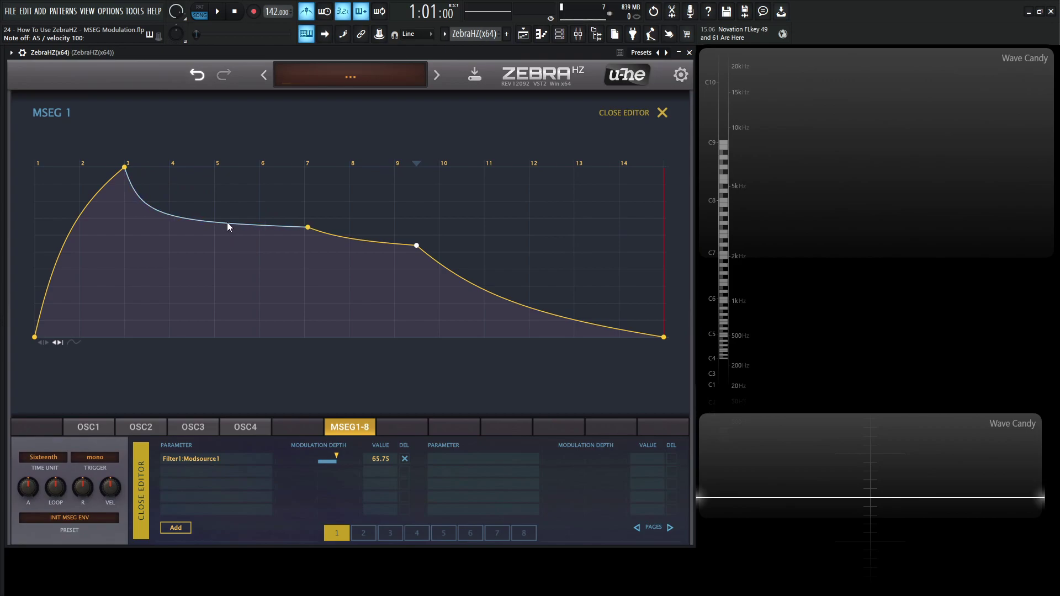
double_click(227, 223)
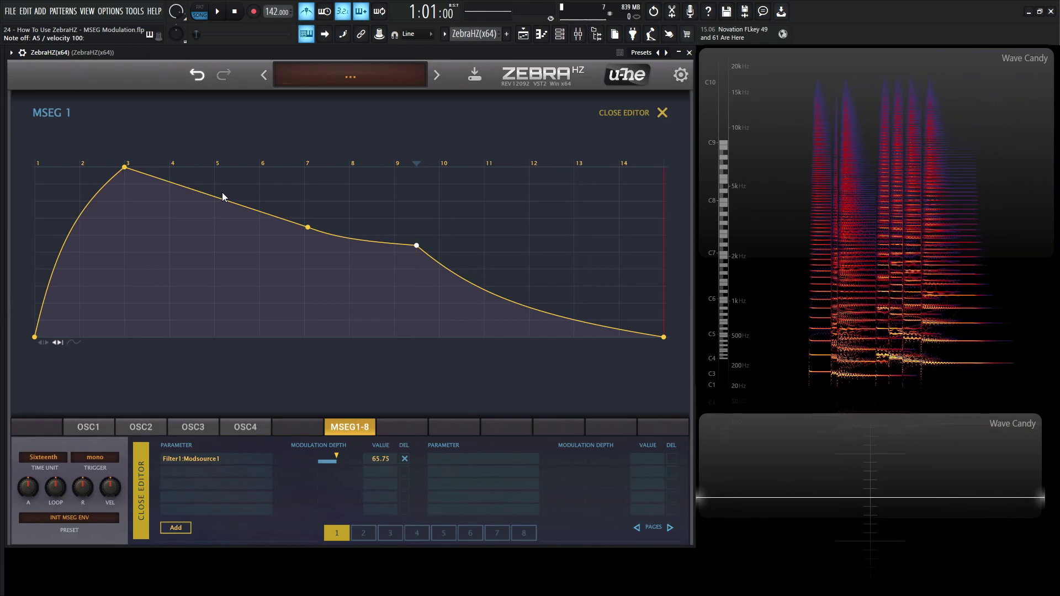
right_click(300, 177)
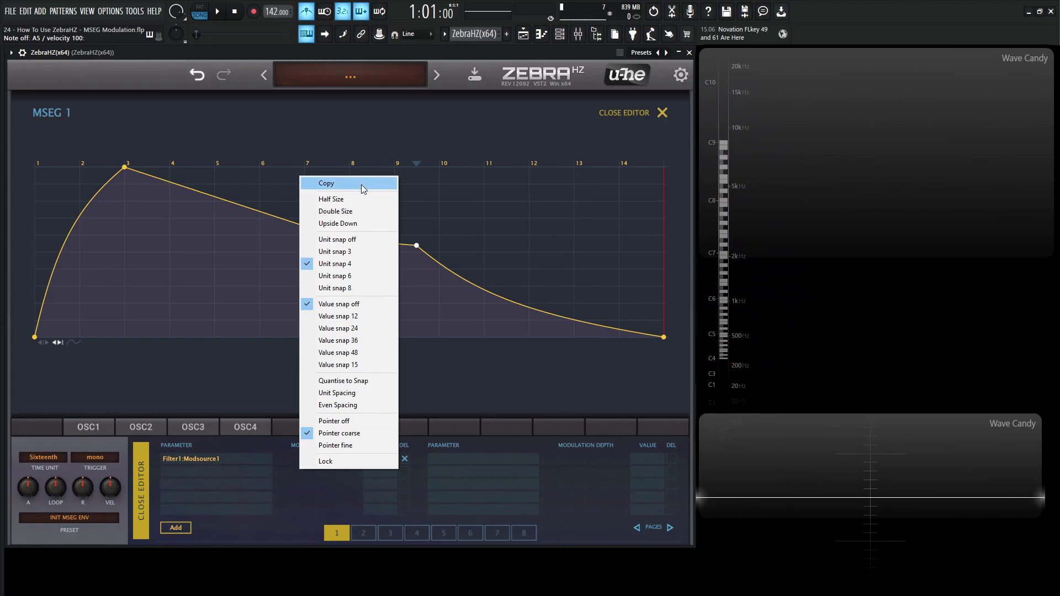
left_click(476, 210)
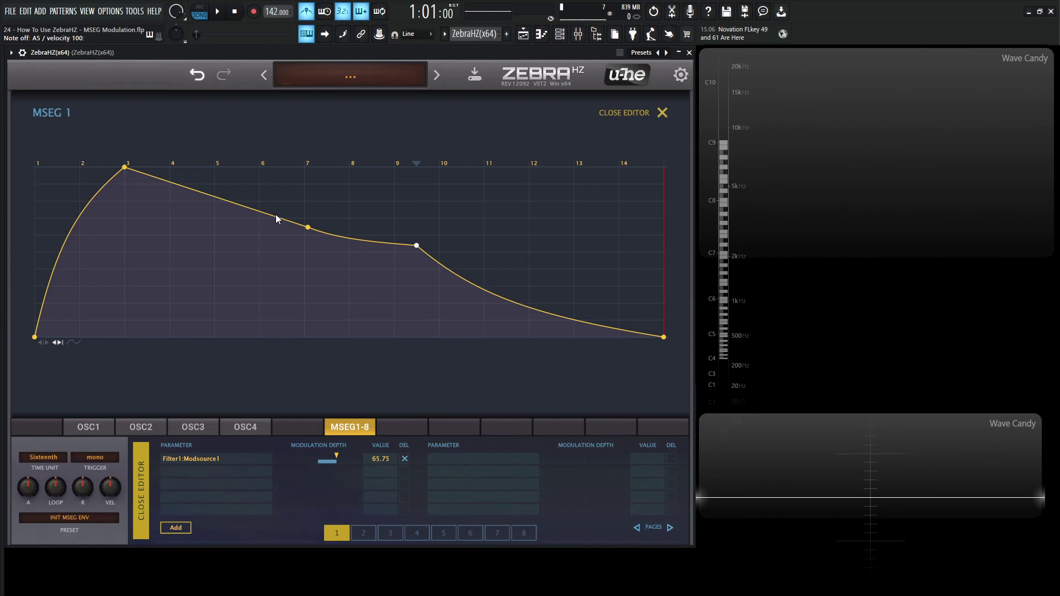
right_click(503, 208)
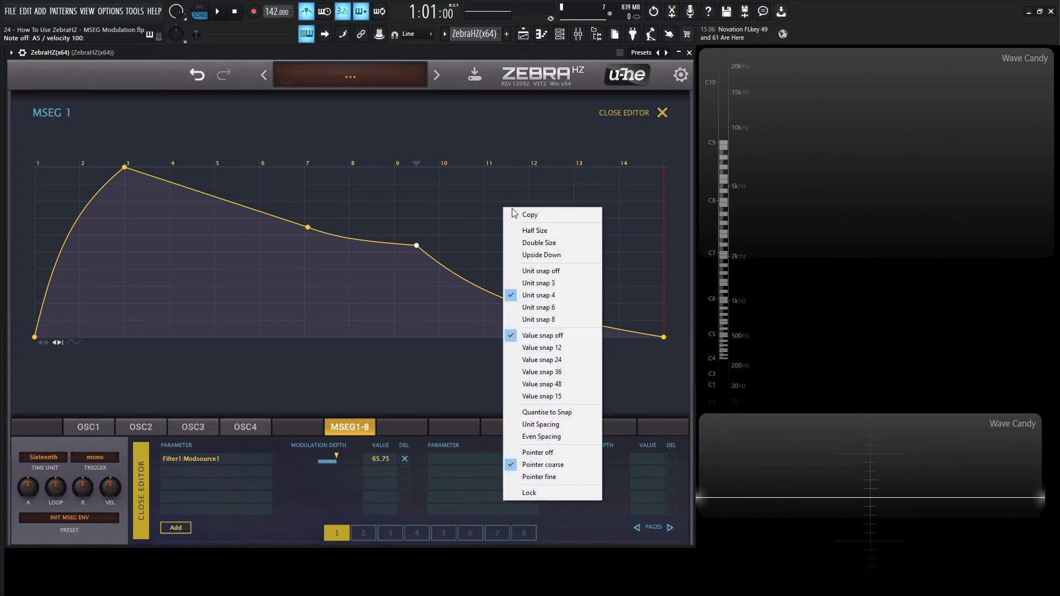
left_click(542, 229)
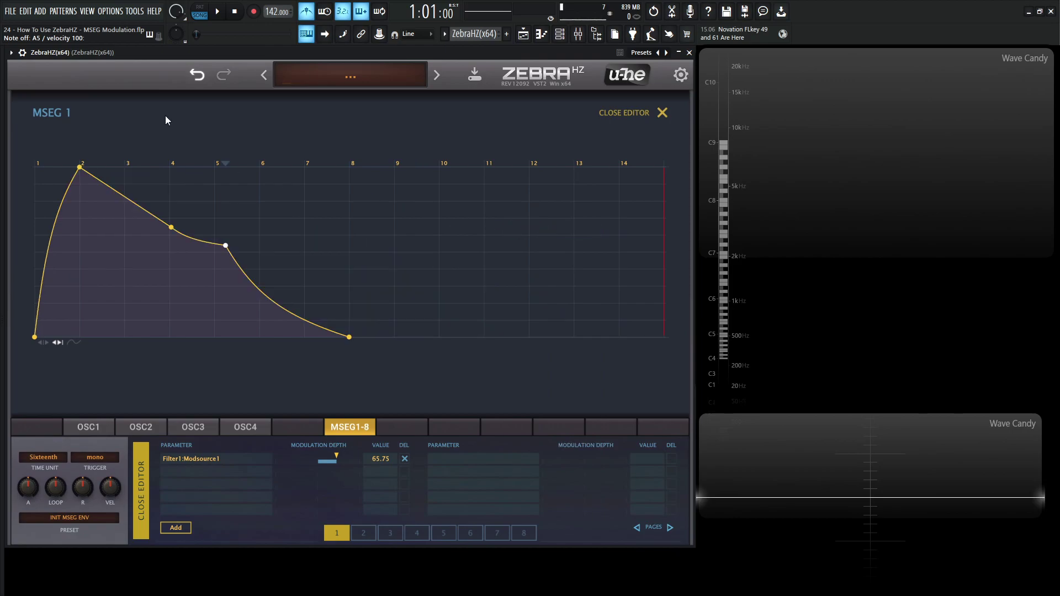
left_click(196, 81)
right_click(469, 208)
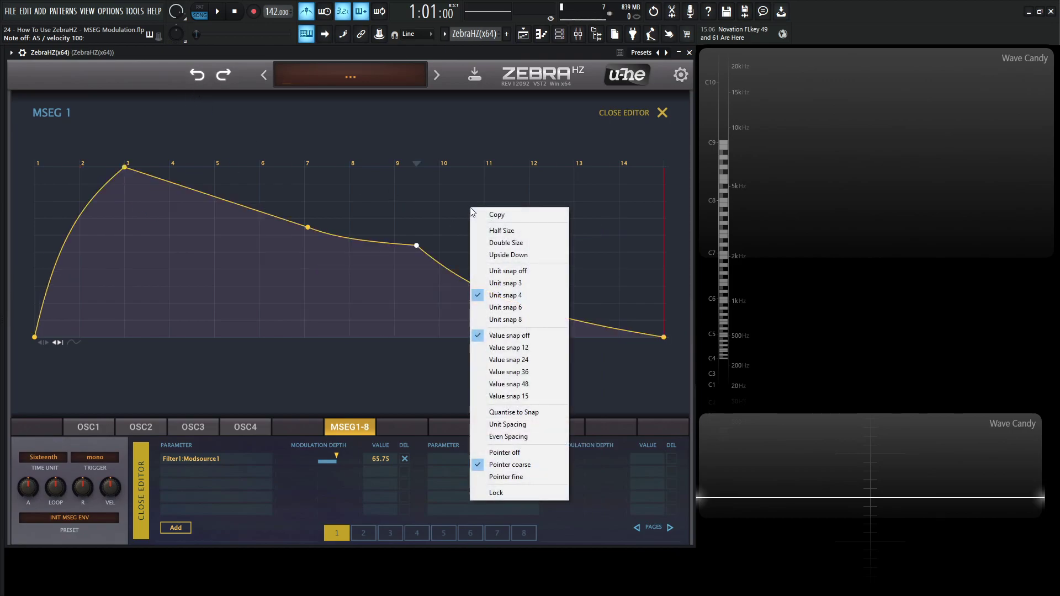
left_click(531, 240)
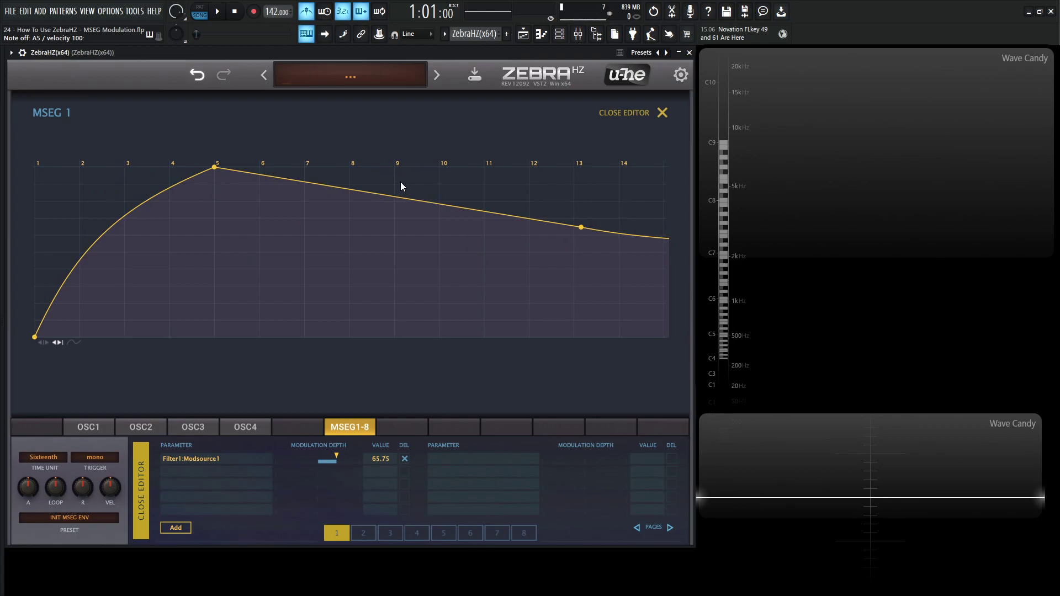
key("ctrl+z")
right_click(346, 173)
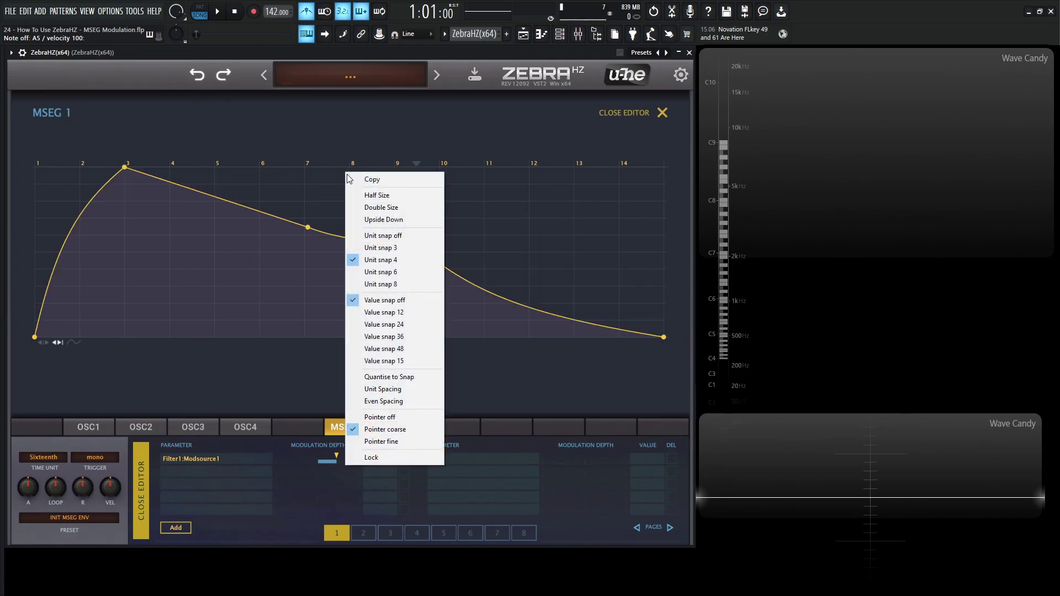
left_click(389, 217)
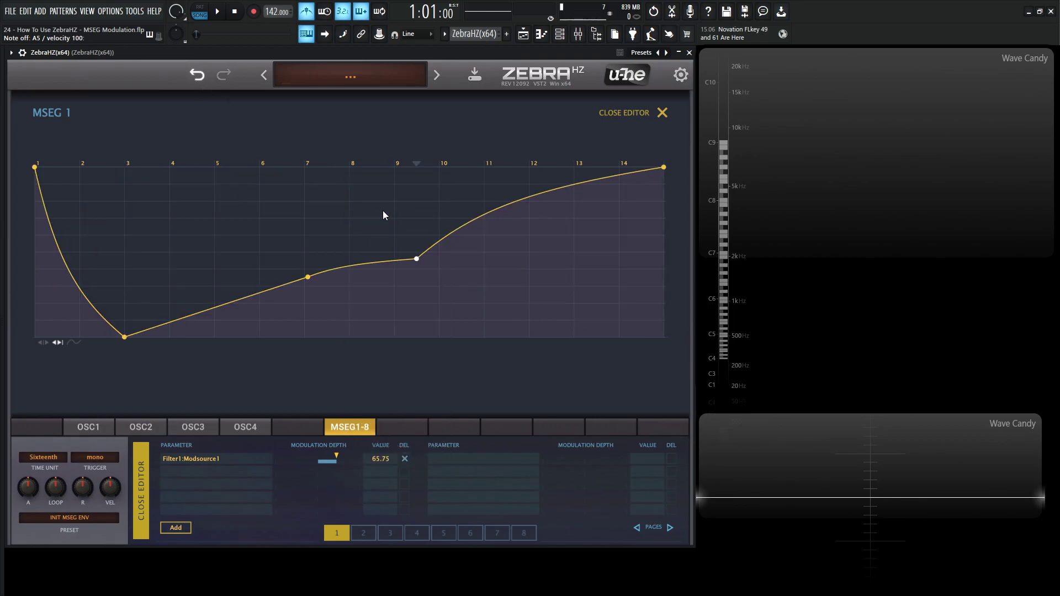
key("ctrl+z")
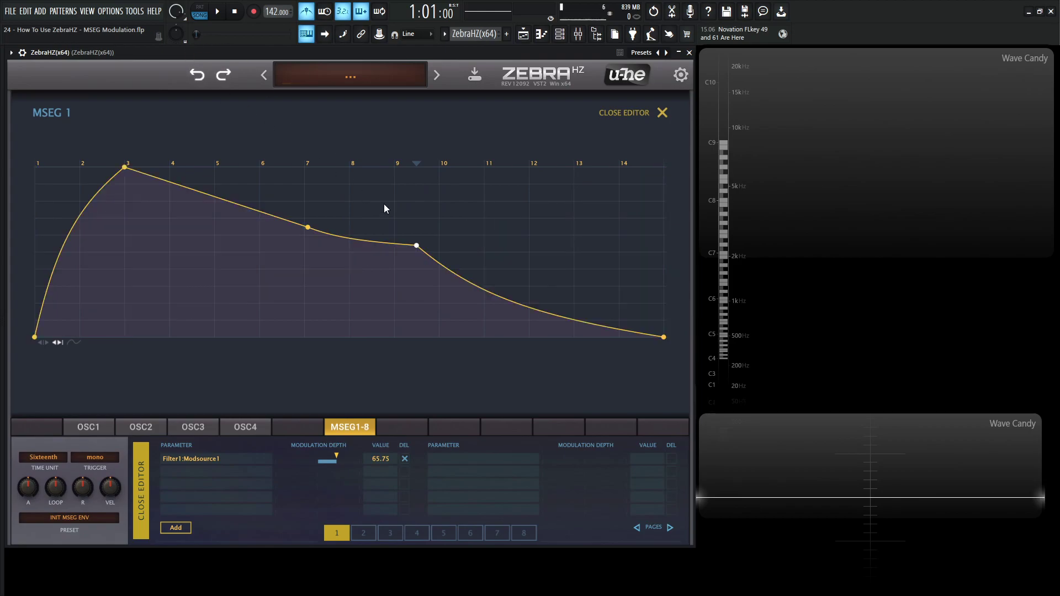
Straighten the segment between steps 7 and 9 and turn Unit snap off
right_click(423, 195)
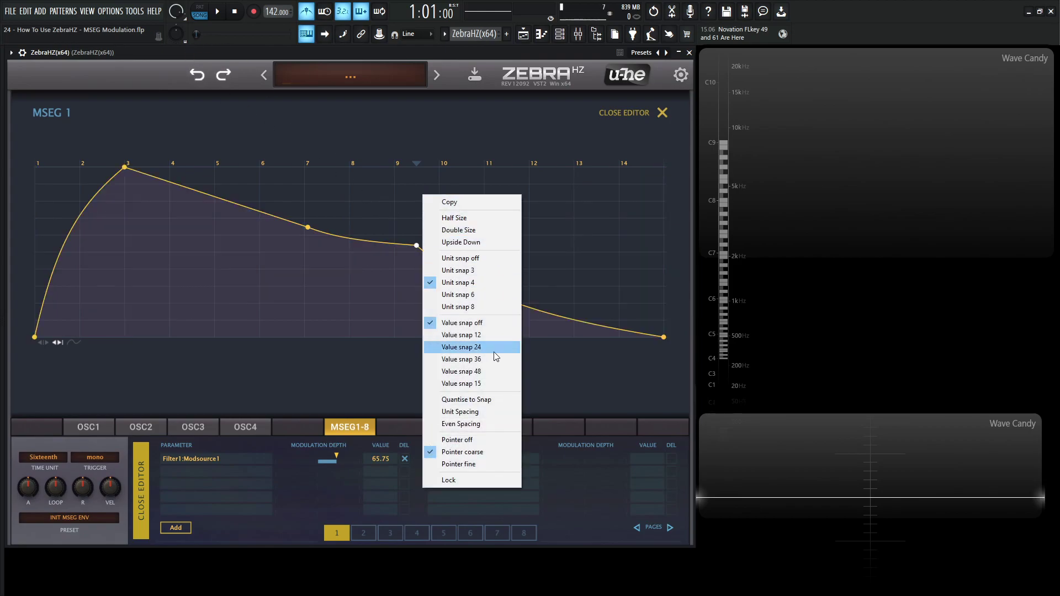
left_click(352, 300)
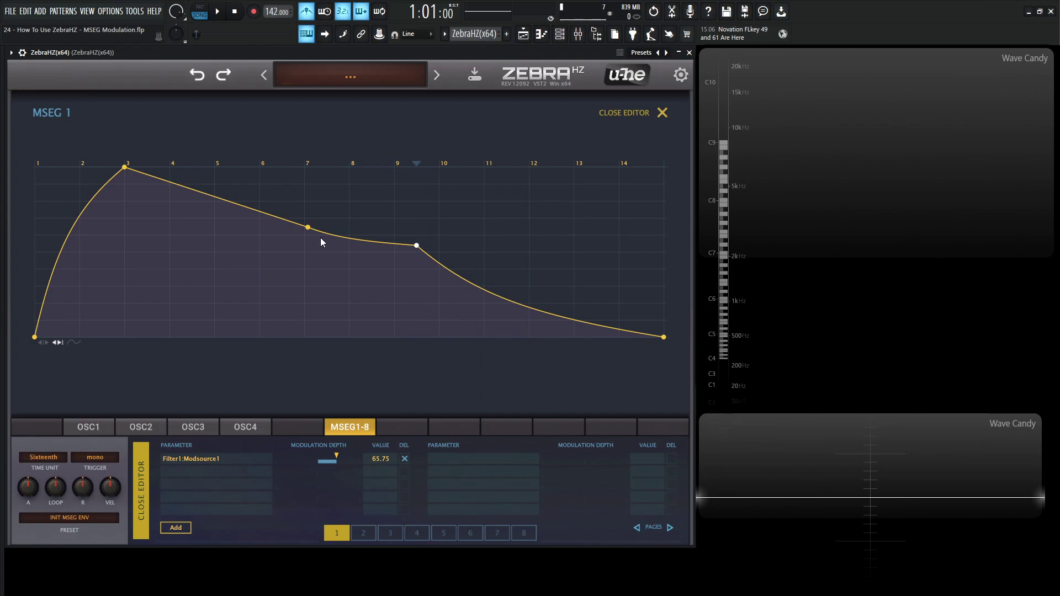
mouse_move(307, 228)
left_mouse_down()
mouse_move(341, 247)
mouse_move(332, 246)
mouse_move(355, 232)
mouse_move(284, 227)
mouse_move(295, 221)
left_mouse_up()
double_click(339, 241)
right_click(335, 257)
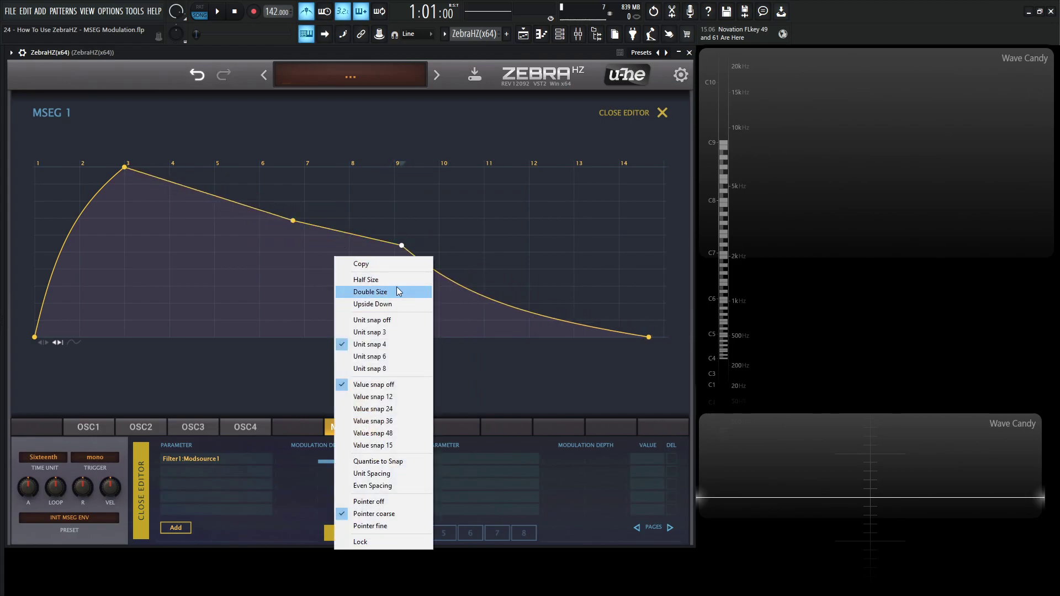
left_click(387, 321)
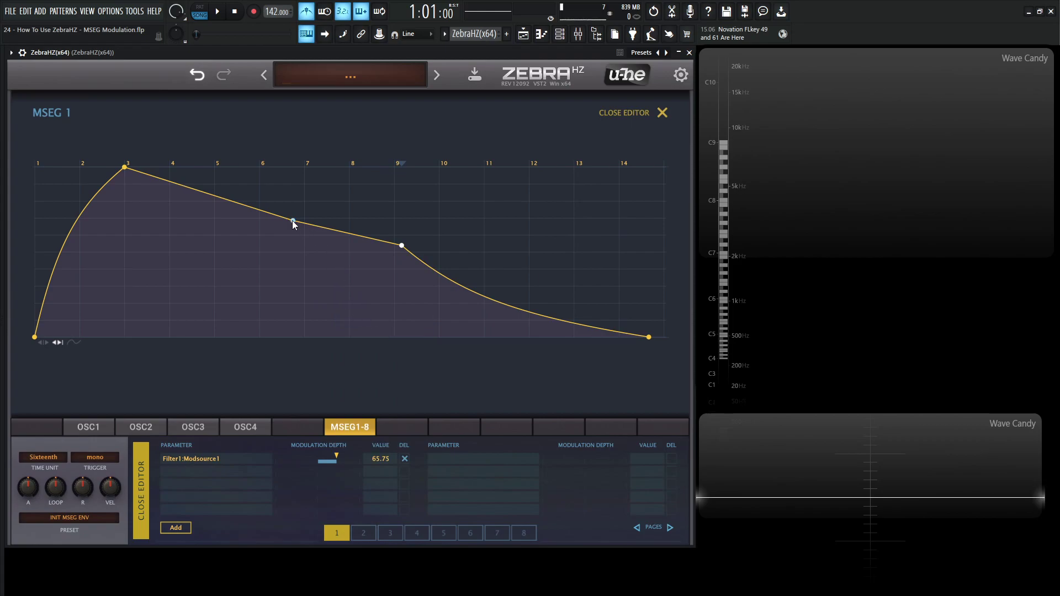
Turn Value snap off and raise the step-9 point level with step 7, forming a plateau
left_click_drag(293, 220, 306, 219)
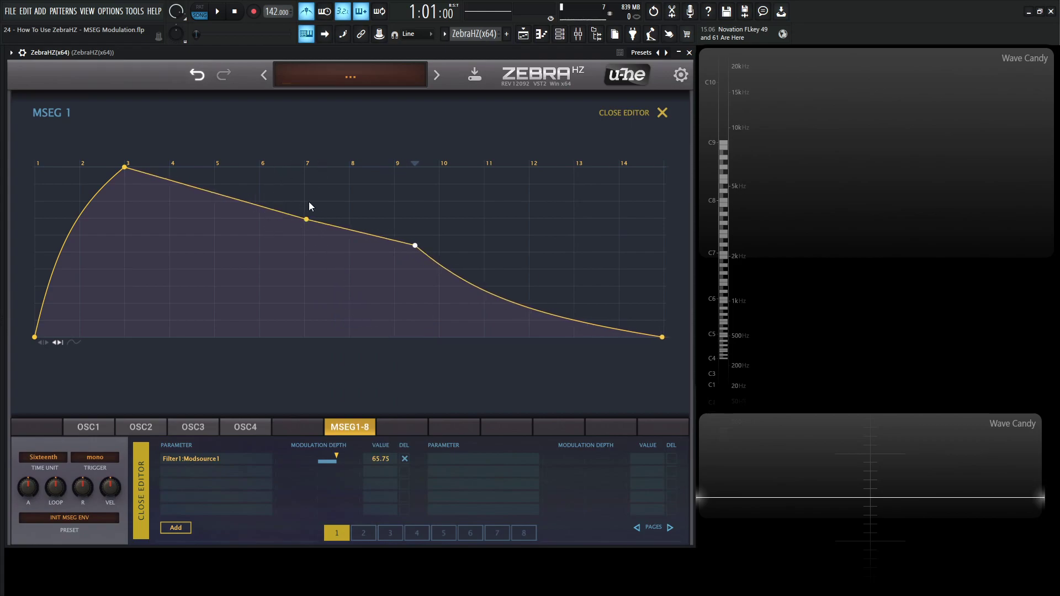
right_click(336, 260)
left_click(392, 390)
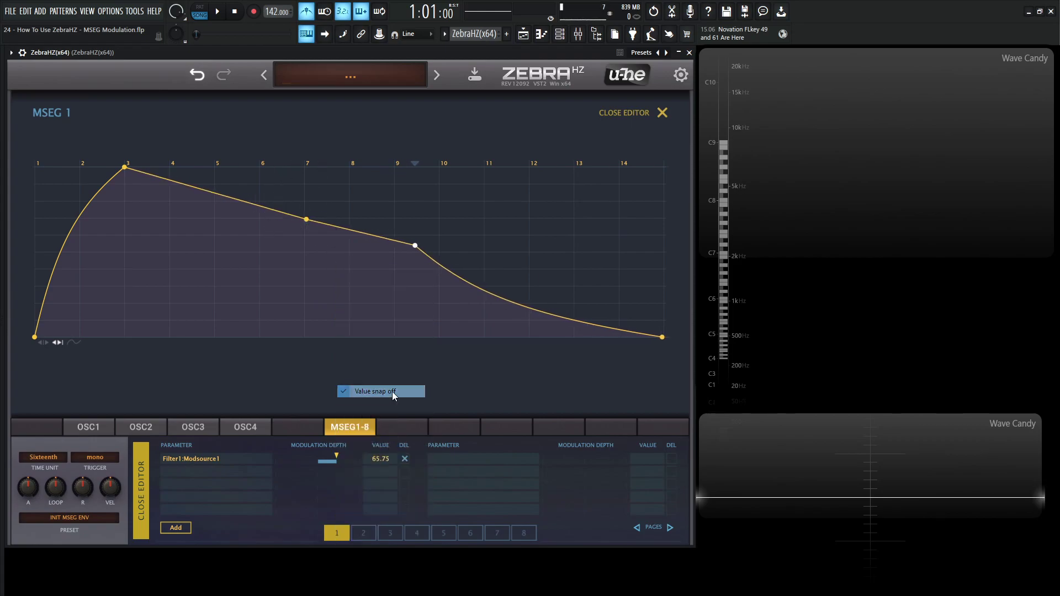
left_click_drag(417, 246, 377, 221)
left_click_drag(310, 221, 319, 223)
Set Unit snap 3 and move the node after the peak from bar 7 onto bar 8
right_click(388, 269)
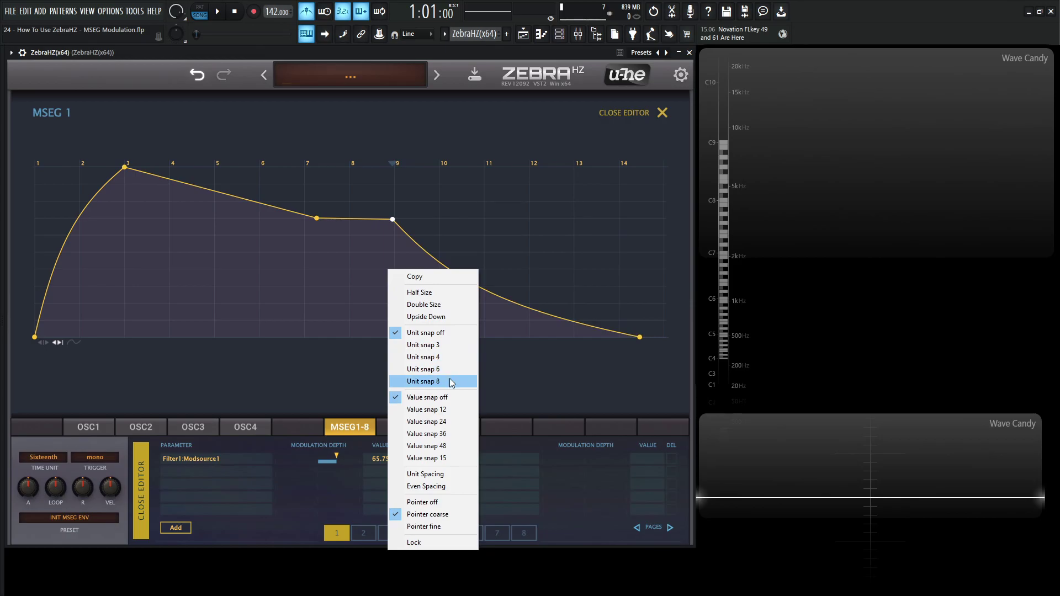
left_click(431, 347)
left_click_drag(316, 219, 304, 218)
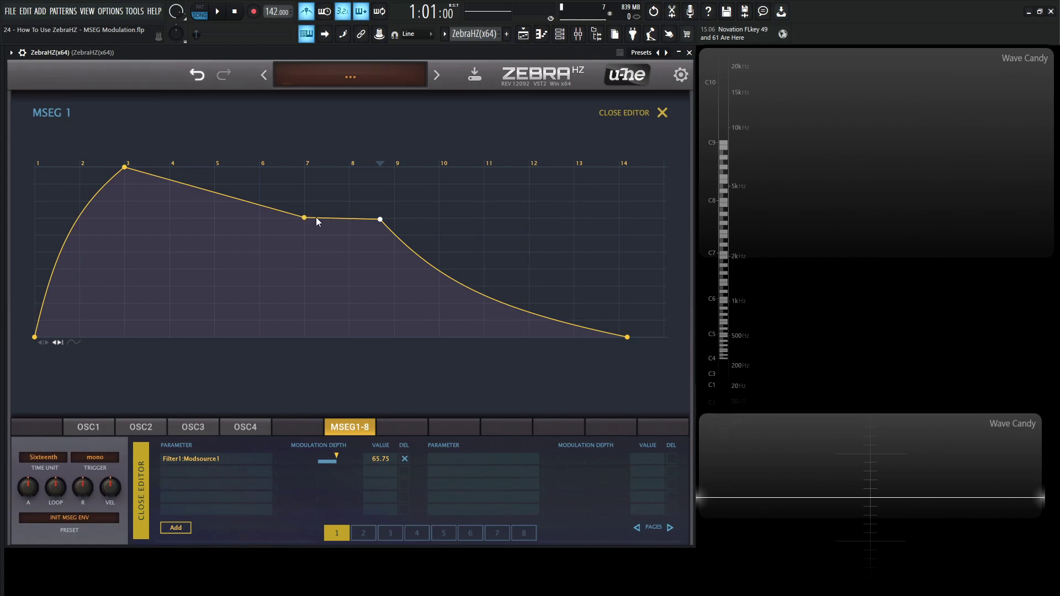
left_click_drag(305, 219, 347, 220)
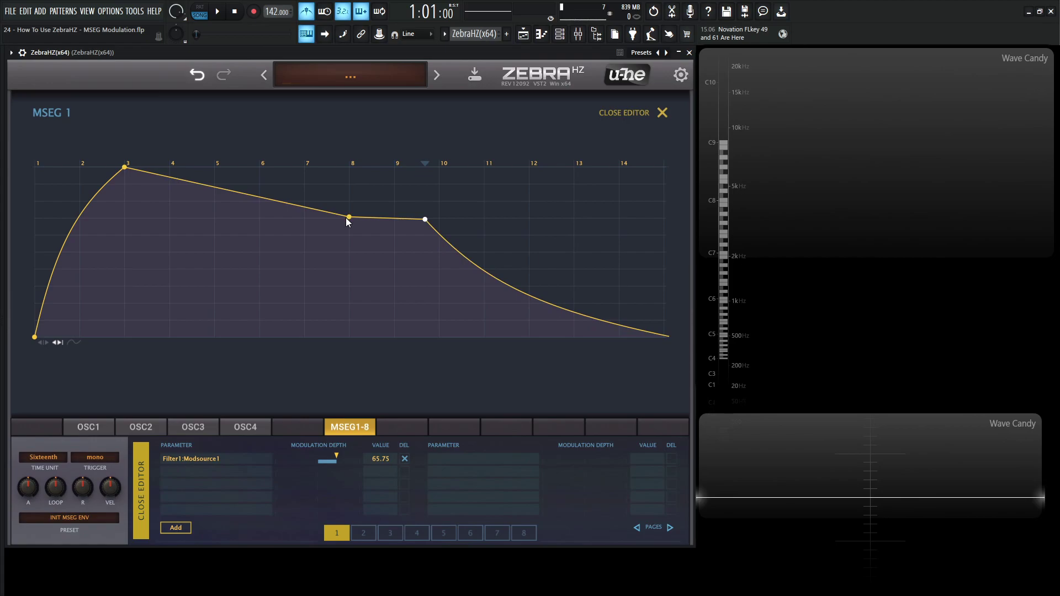
Switch to Unit snap 4 and settle the node between bars 7 and 8
right_click(358, 229)
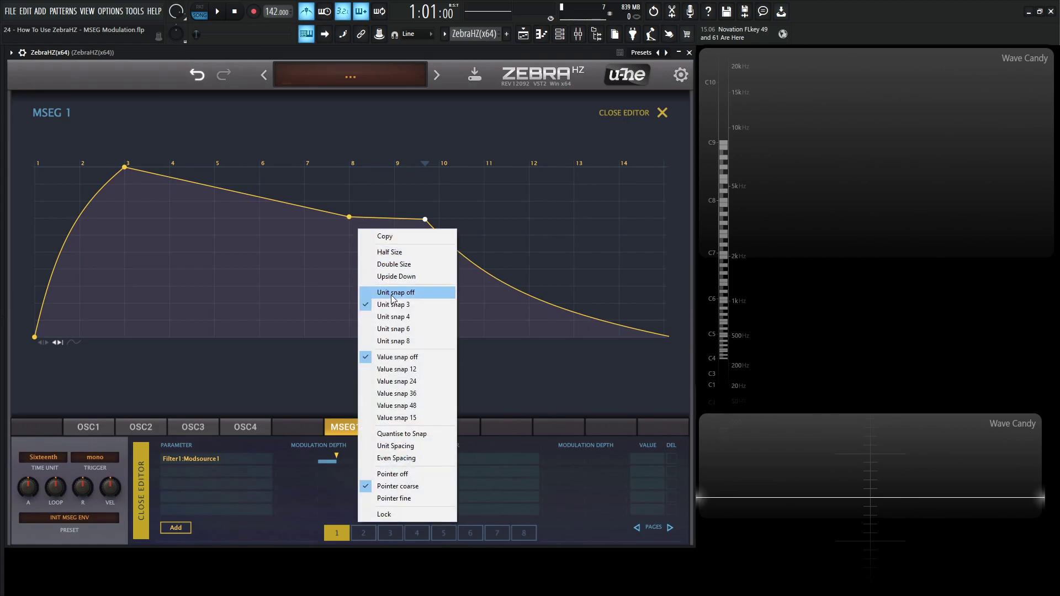
left_click(418, 316)
mouse_move(347, 216)
left_mouse_down()
mouse_move(303, 219)
mouse_move(345, 220)
left_mouse_up()
Quantise the nodes to the snap grid, turn time snapping off, and nudge the nodes near bars 8 and 10
right_click(341, 249)
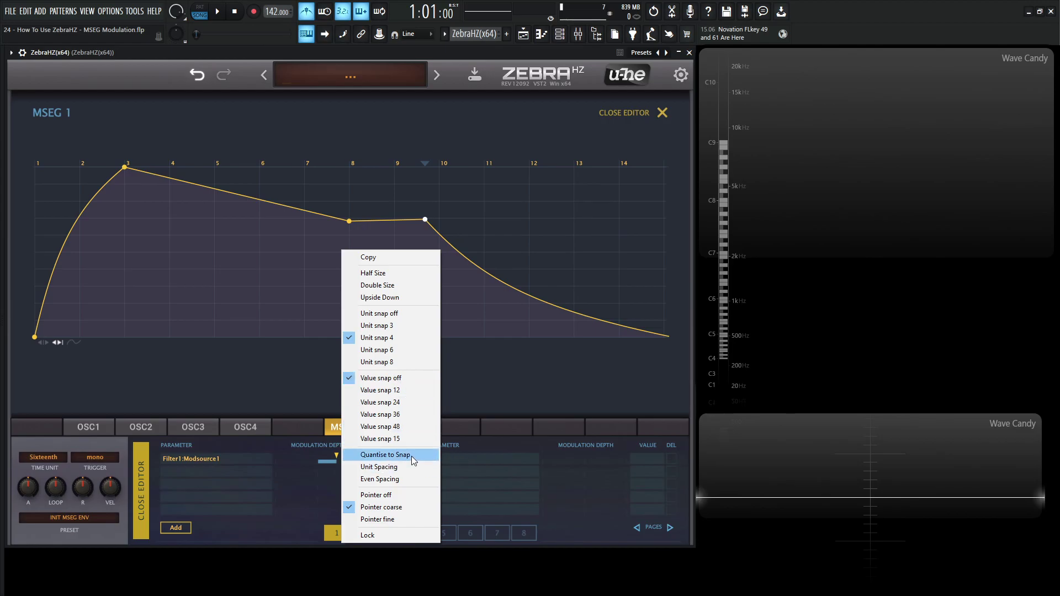
left_click(354, 236)
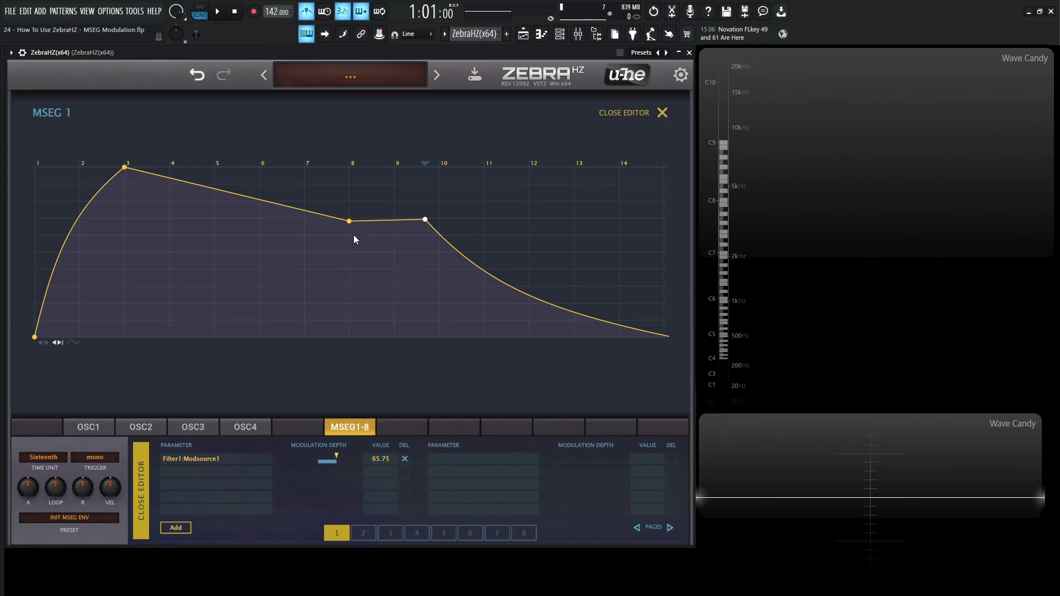
right_click(342, 249)
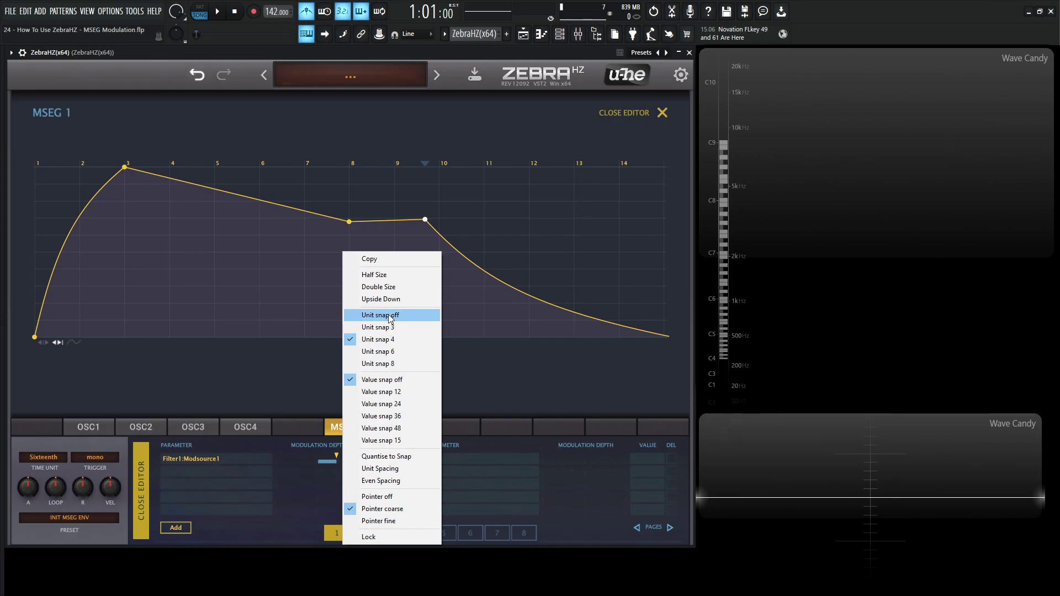
left_click(349, 232)
scroll(342, 228, "up", 1)
left_click_drag(343, 224, 341, 225)
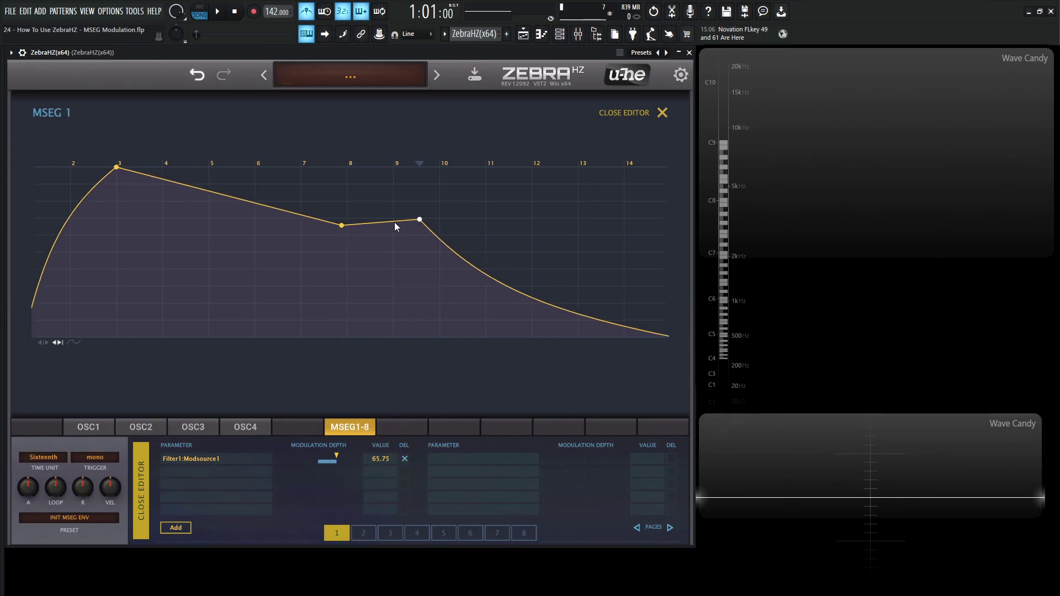
scroll(414, 218, "up", 1)
left_click_drag(414, 218, 410, 222)
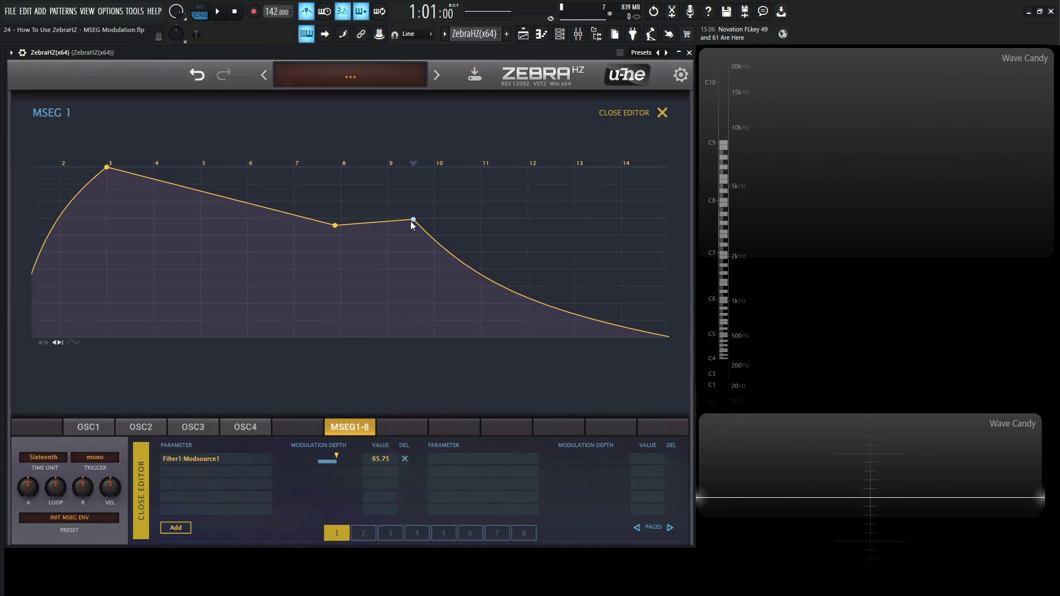
Add a node on the falling slope, set Unit snap 3 and Value snap 12, and quantise to snap
double_click(273, 214)
right_click(316, 257)
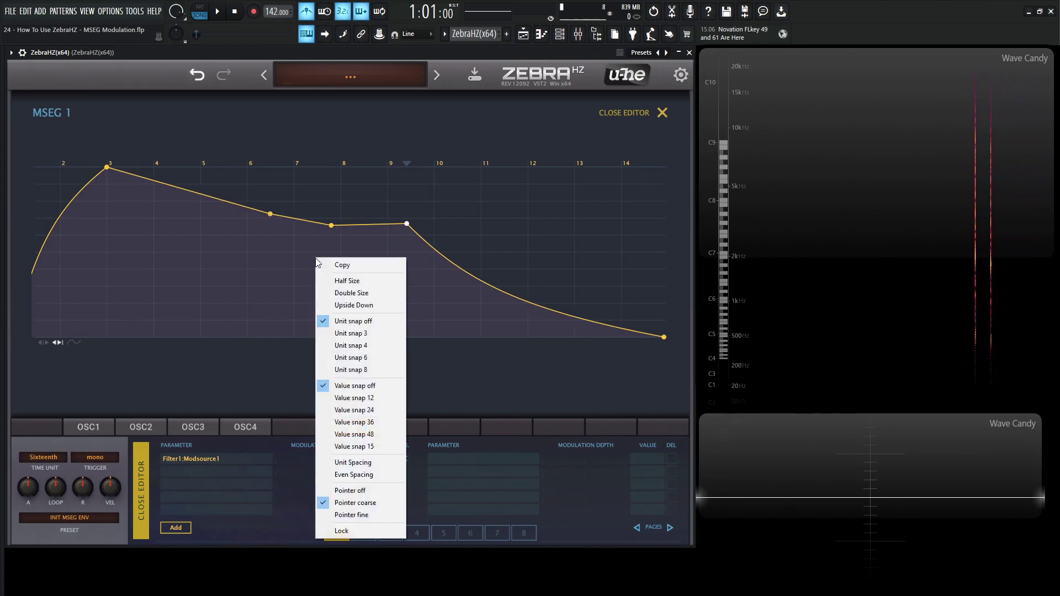
left_click(385, 332)
right_click(379, 323)
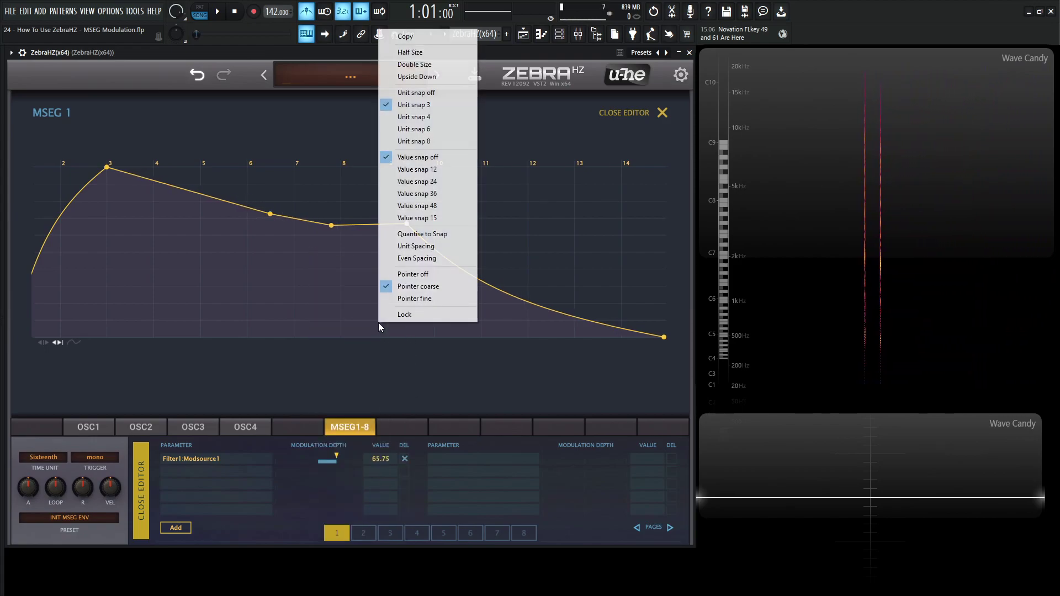
left_click(446, 171)
right_click(328, 257)
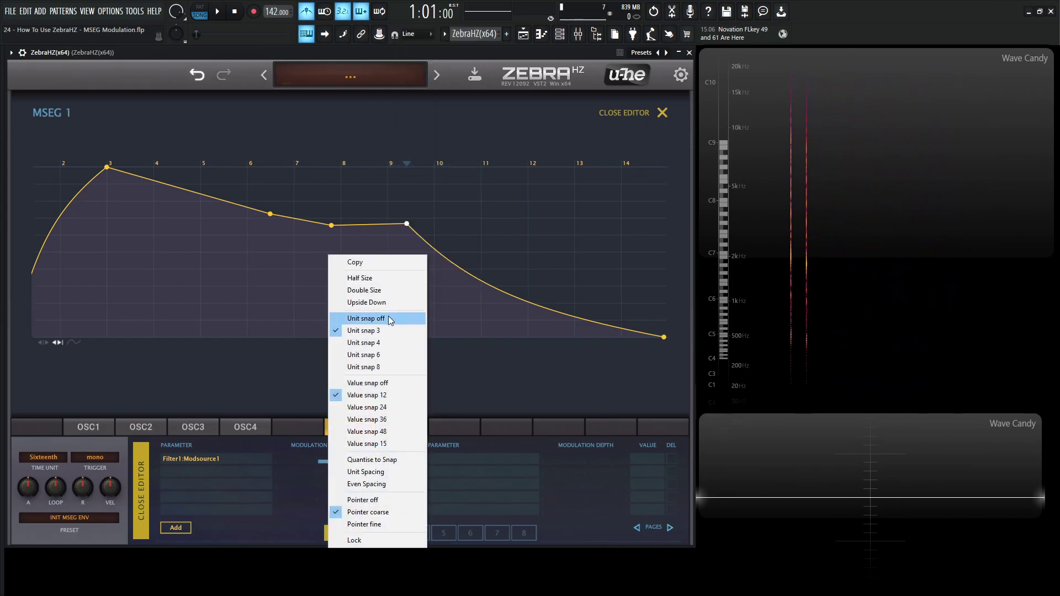
left_click(395, 458)
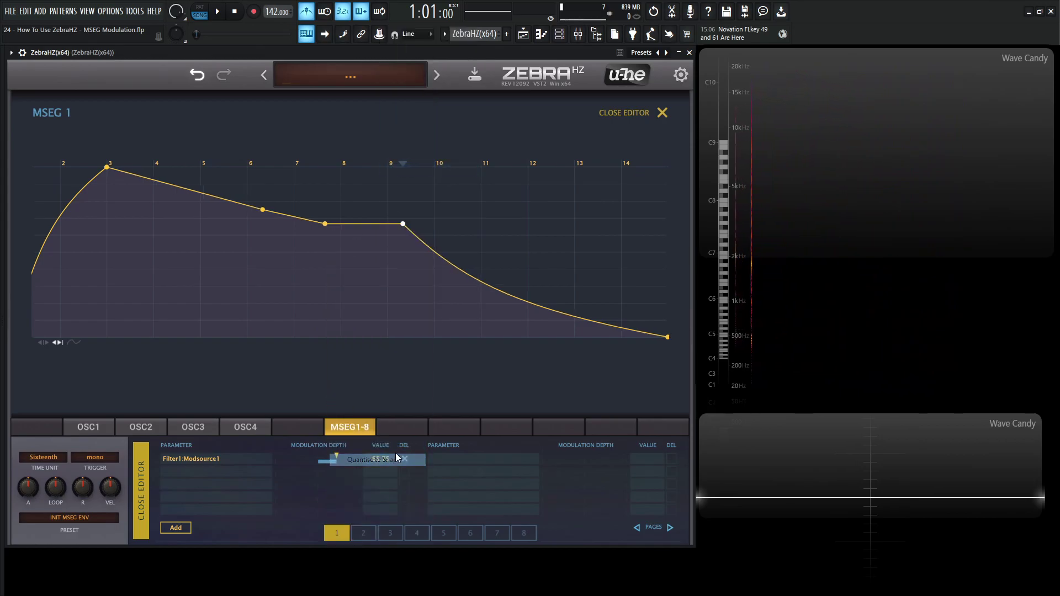
Apply Unit Spacing to the MSEG1 nodes, undo it, then apply it again
right_click(296, 225)
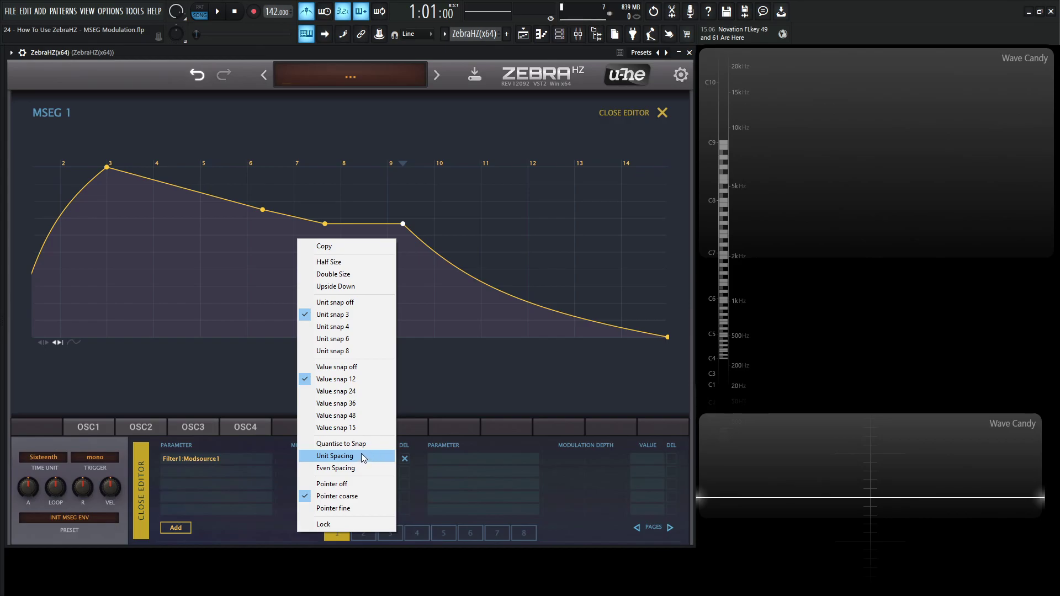
left_click(347, 456)
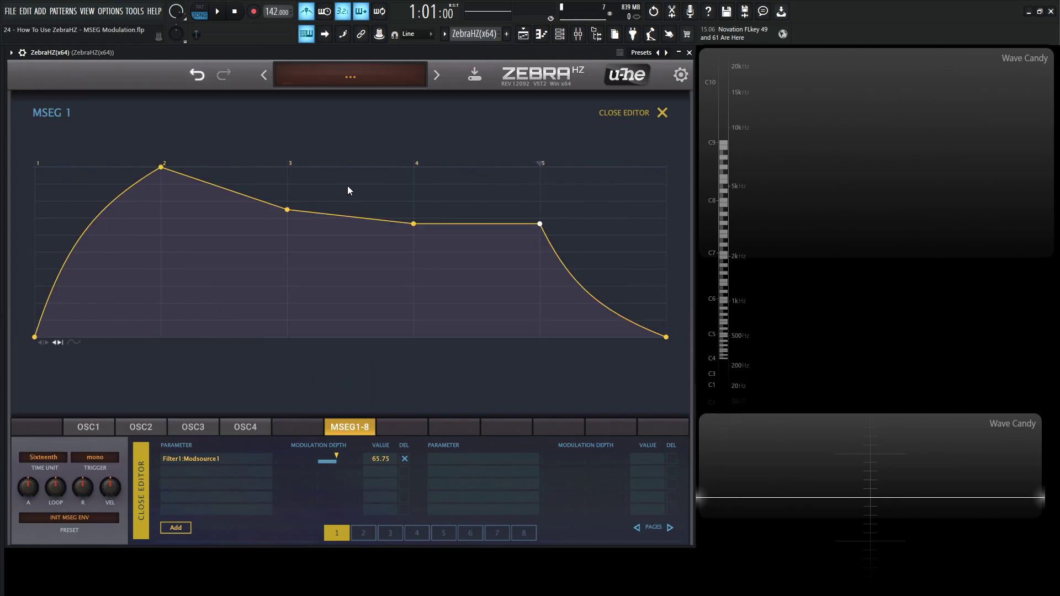
left_click(191, 75)
key("ctrl+z")
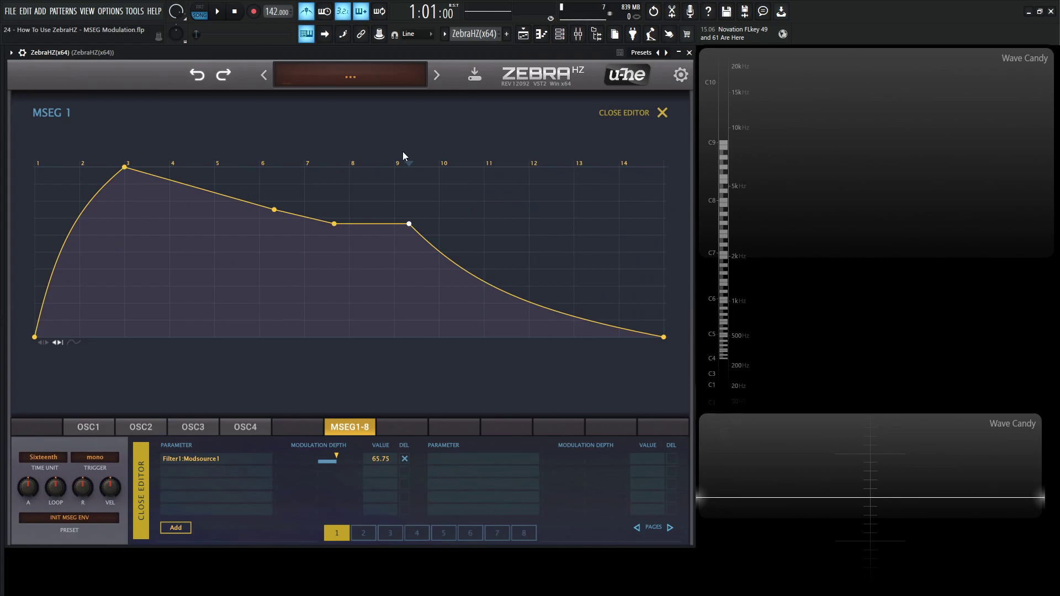
right_click(509, 212)
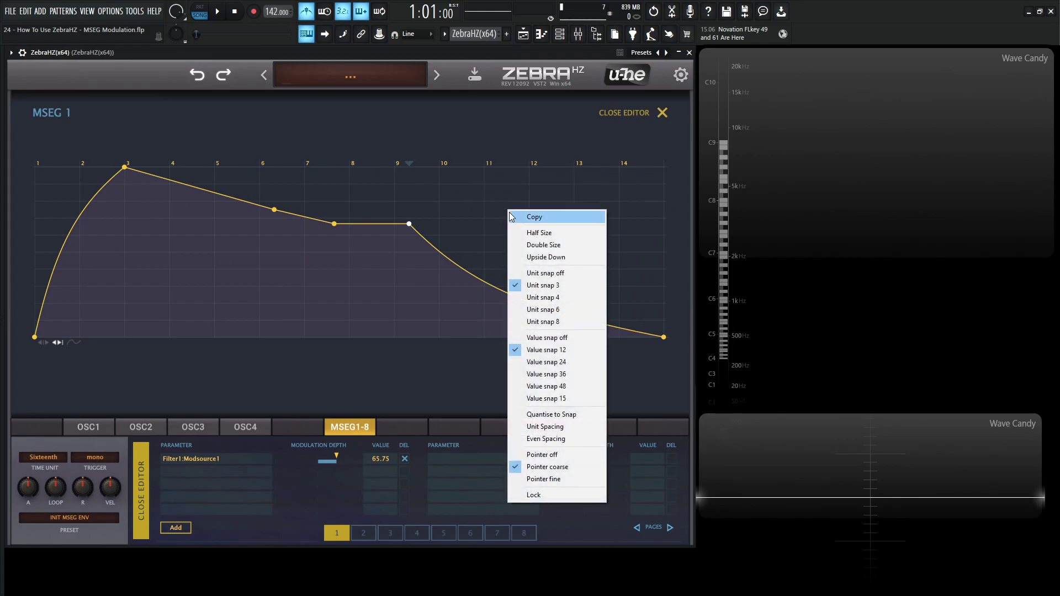
left_click(567, 431)
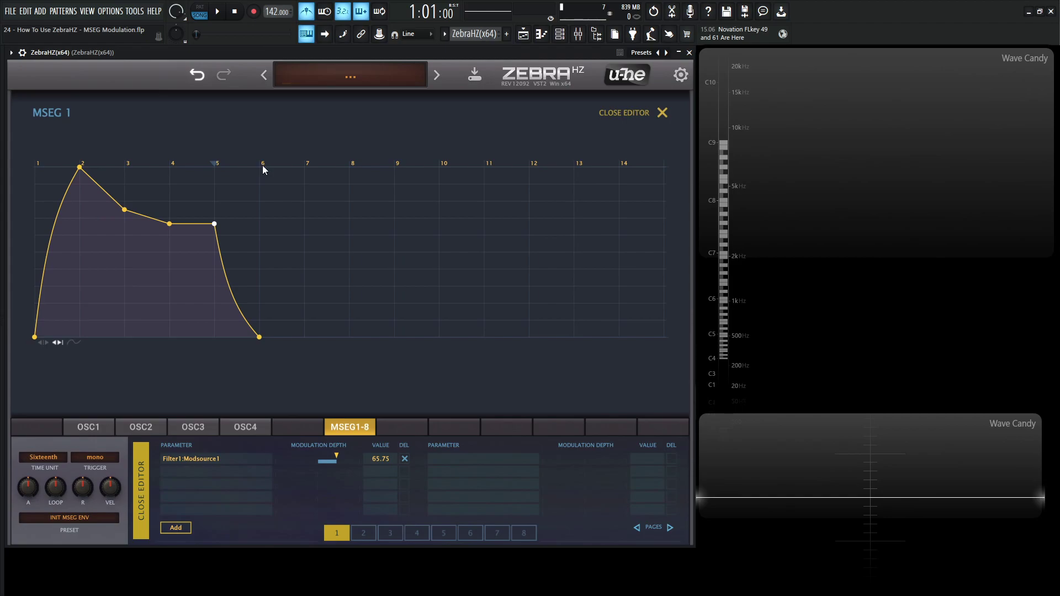
Undo the unit spacing and apply Even Spacing across the full 14-unit envelope
right_click(286, 189)
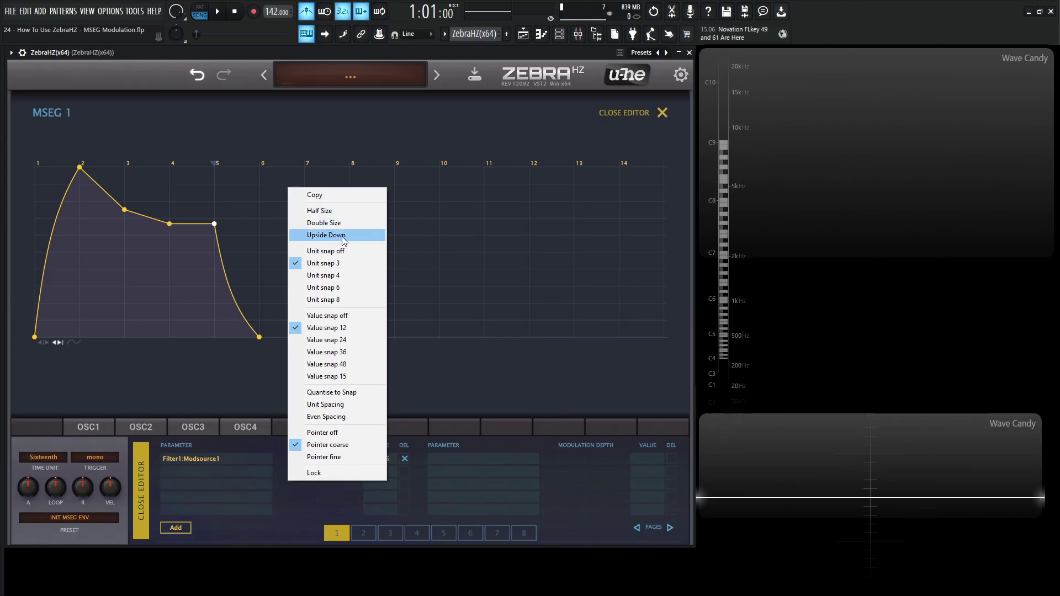
left_click(345, 416)
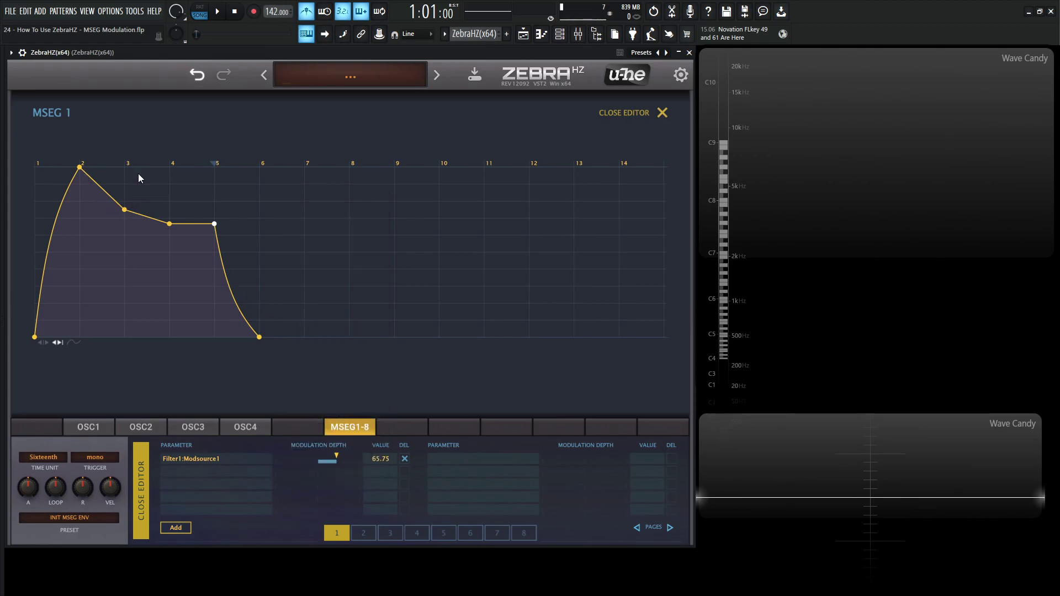
left_click(197, 75)
right_click(300, 261)
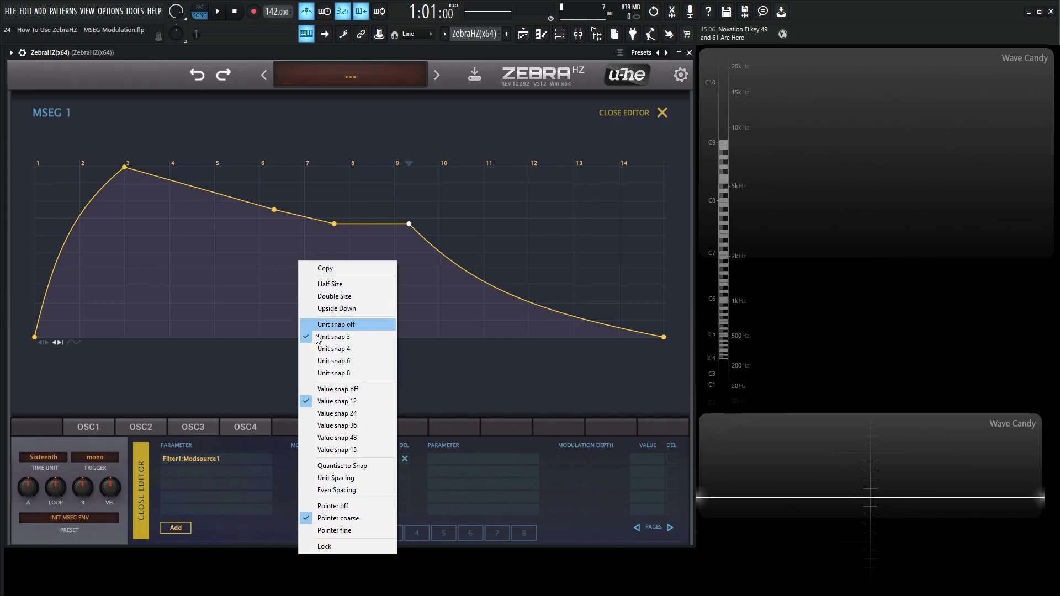
left_click(353, 489)
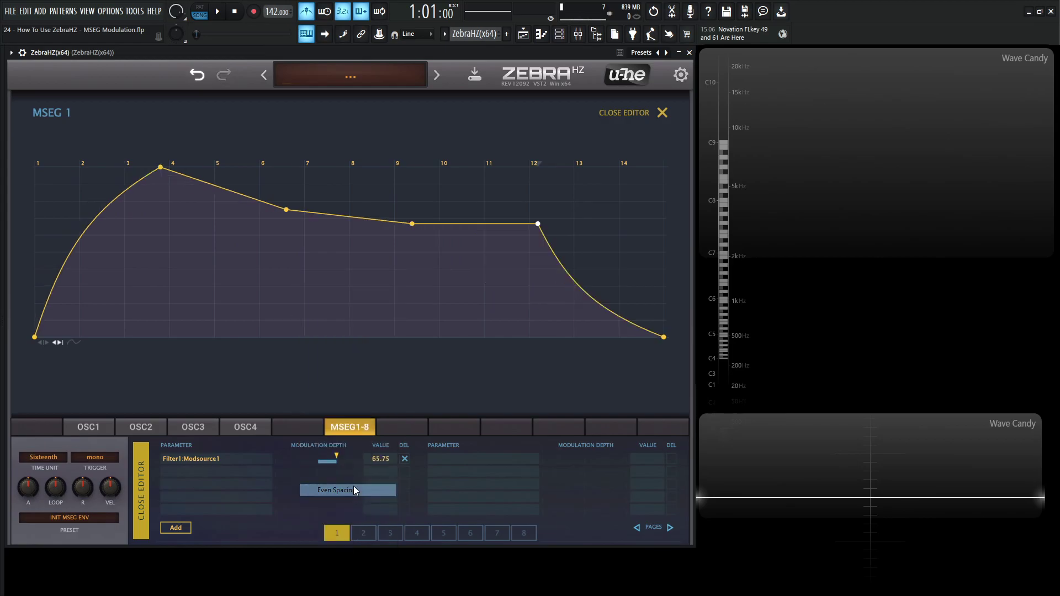
Set the MSEG1 playback pointer to fine, play a note with W, then set Pointer off
right_click(316, 229)
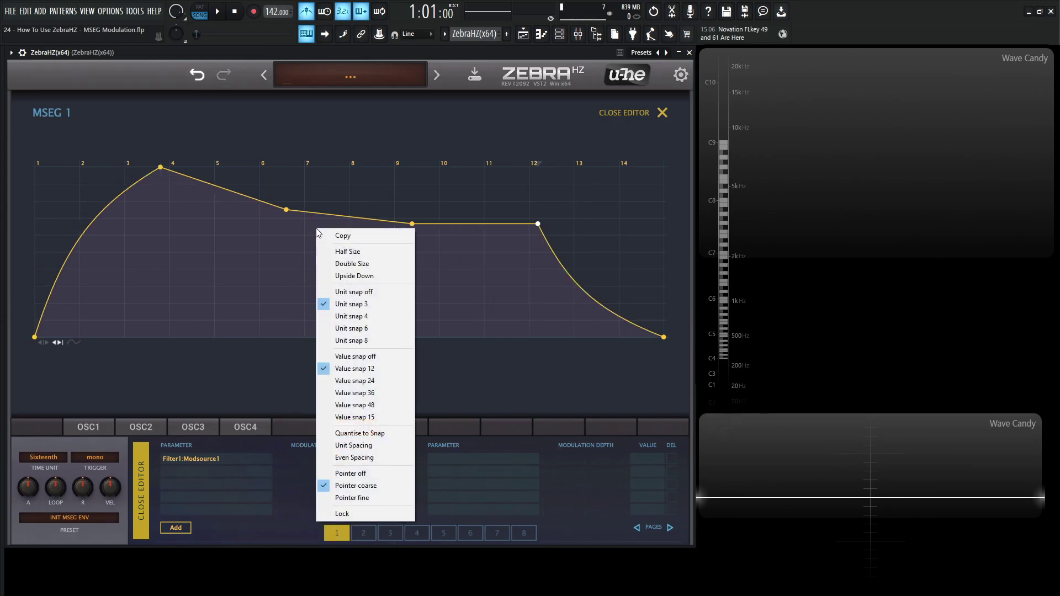
left_click(379, 499)
key("w")
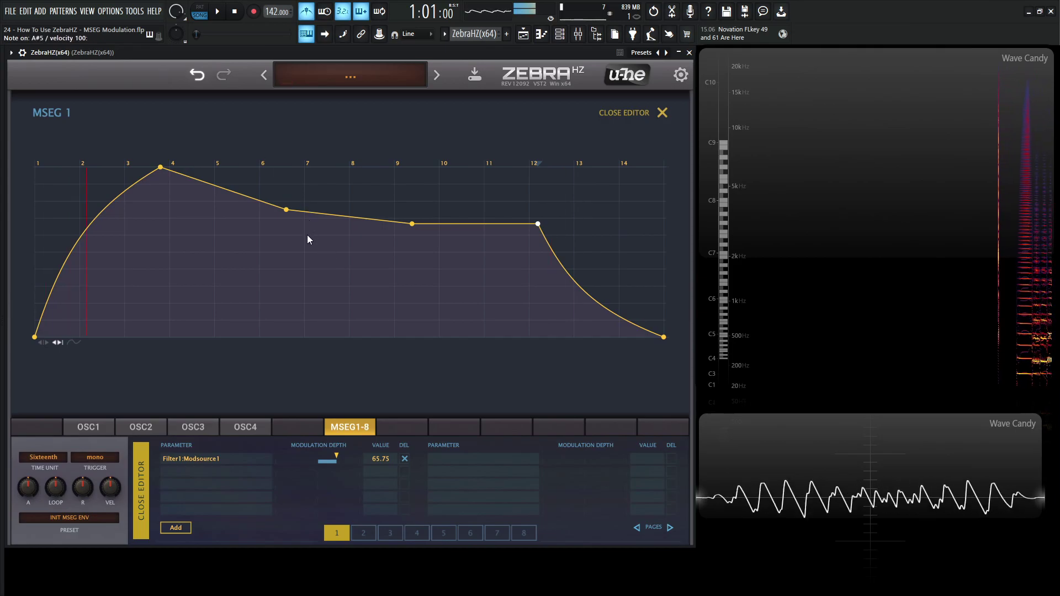
right_click(376, 271)
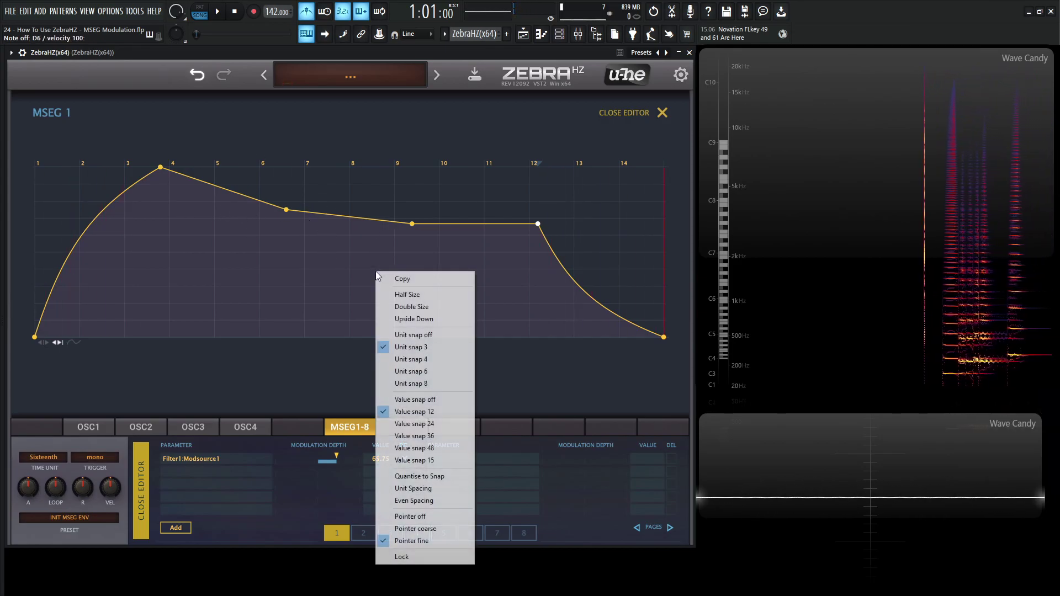
left_click(439, 516)
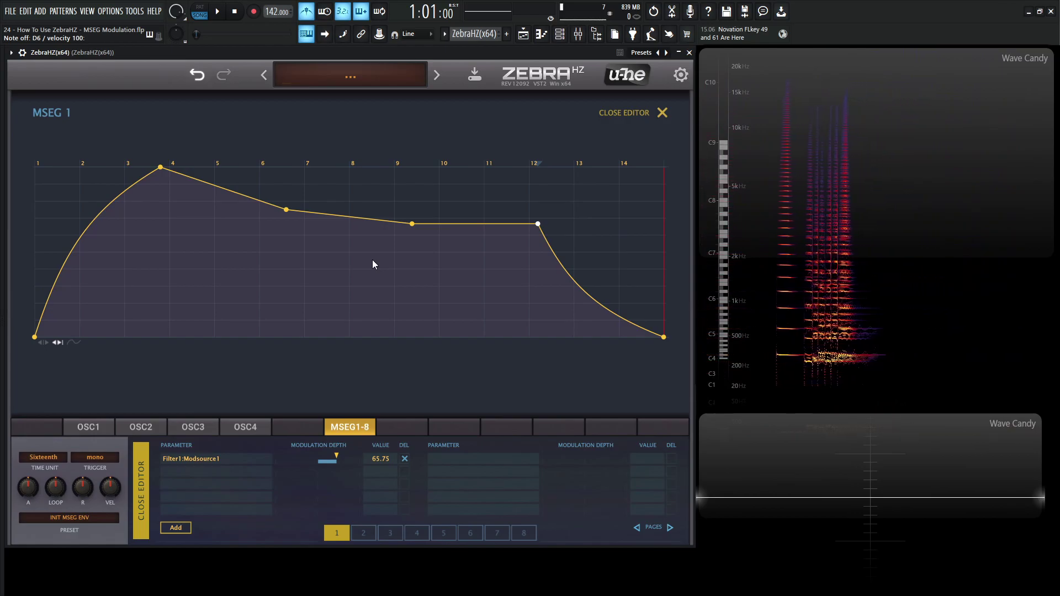
right_click(379, 239)
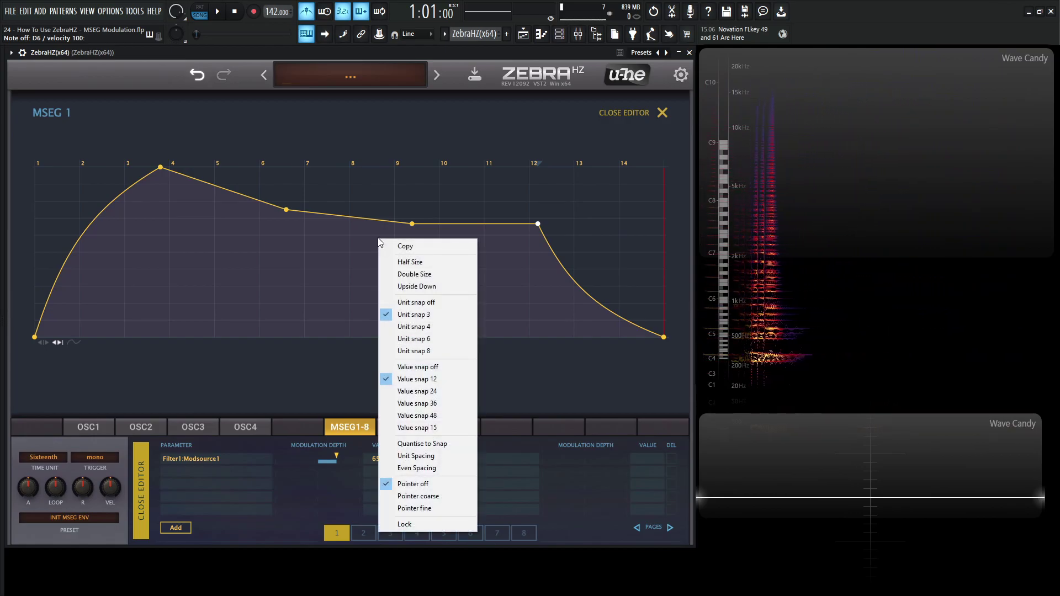
left_click(426, 523)
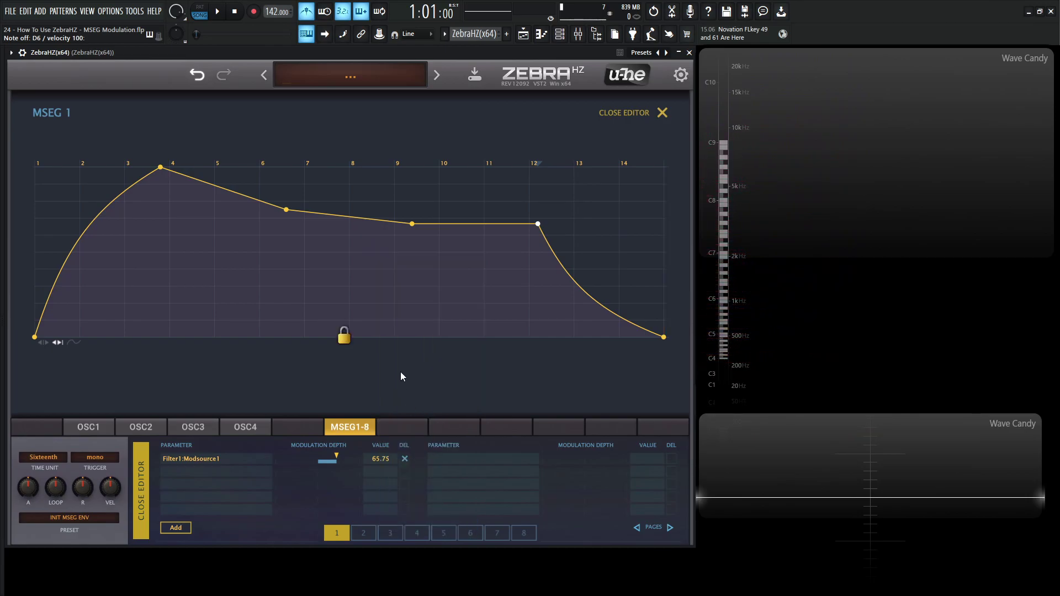
right_click(375, 342)
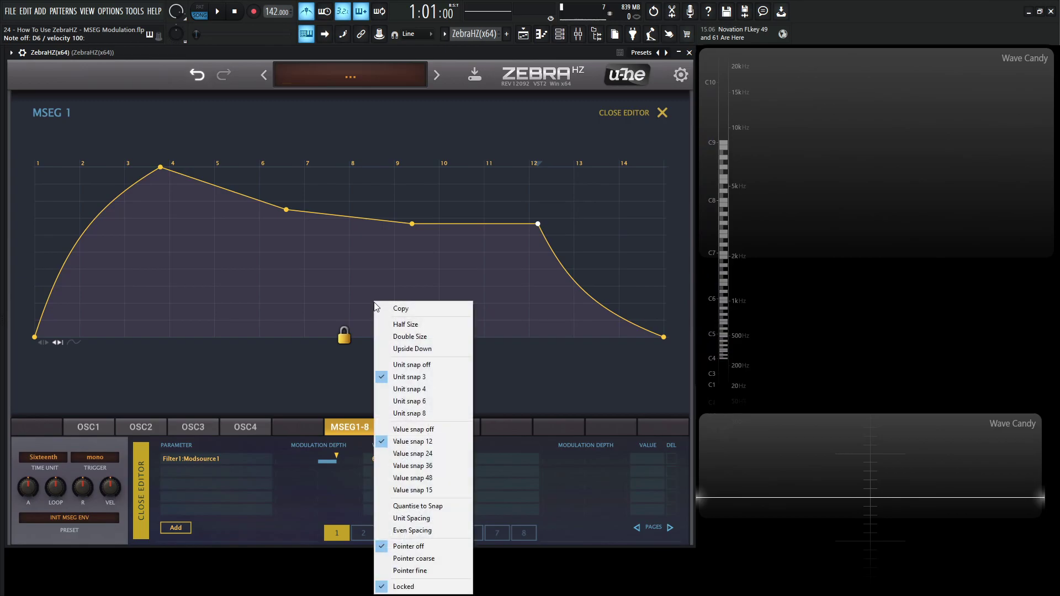
left_click(407, 587)
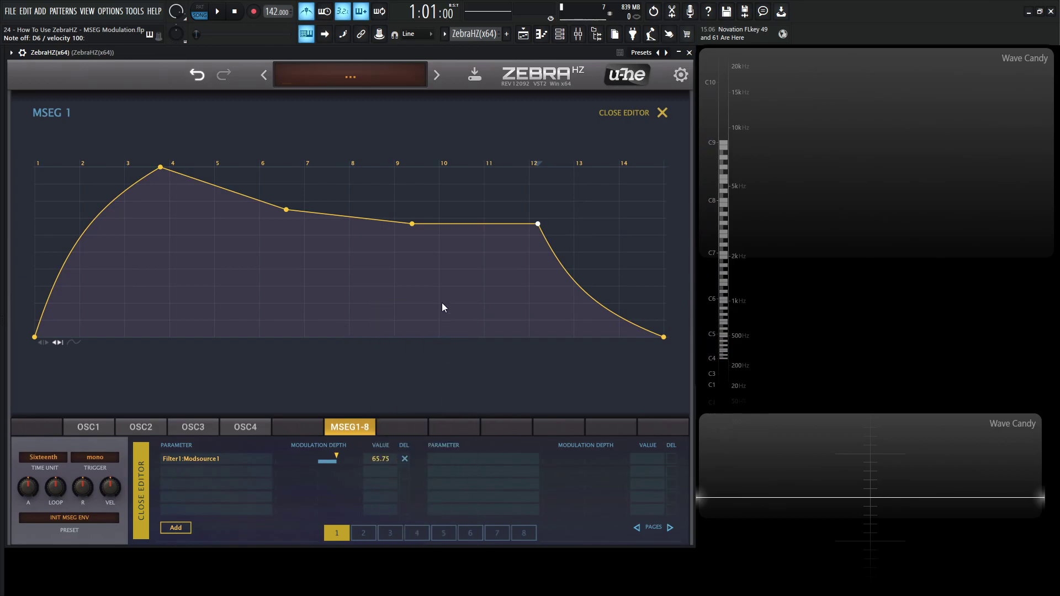